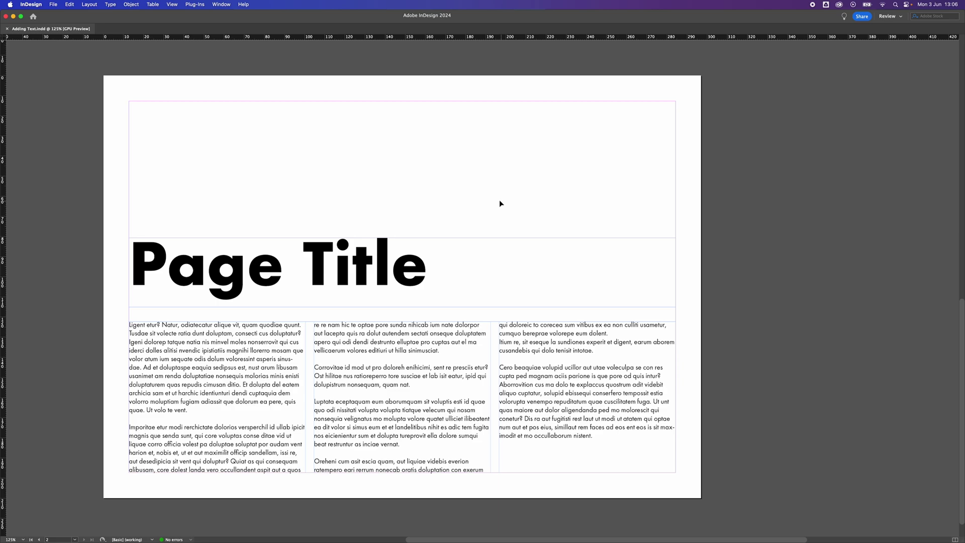
# - Turn on the Control panel and check it updates for the Page Title frame and its text
pyautogui.click(216, 4)
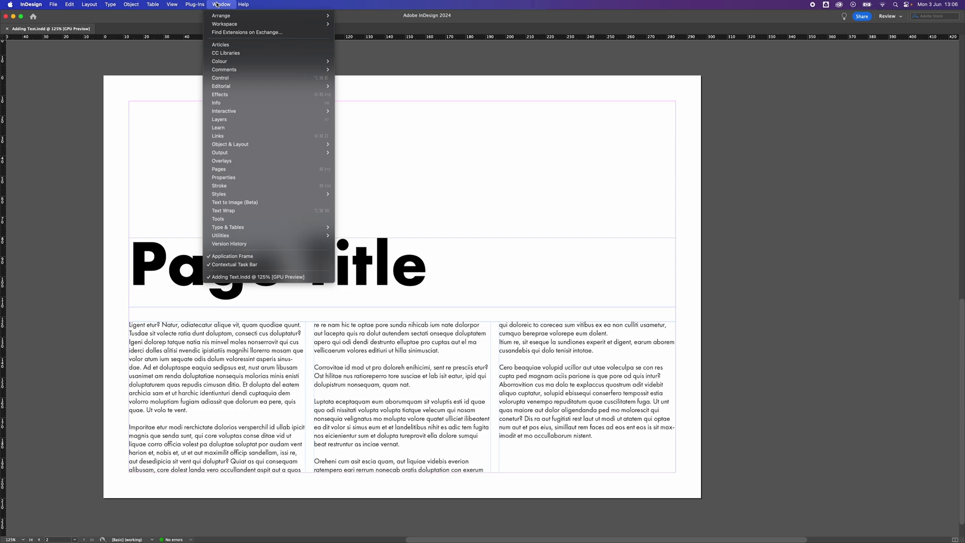
pyautogui.click(220, 78)
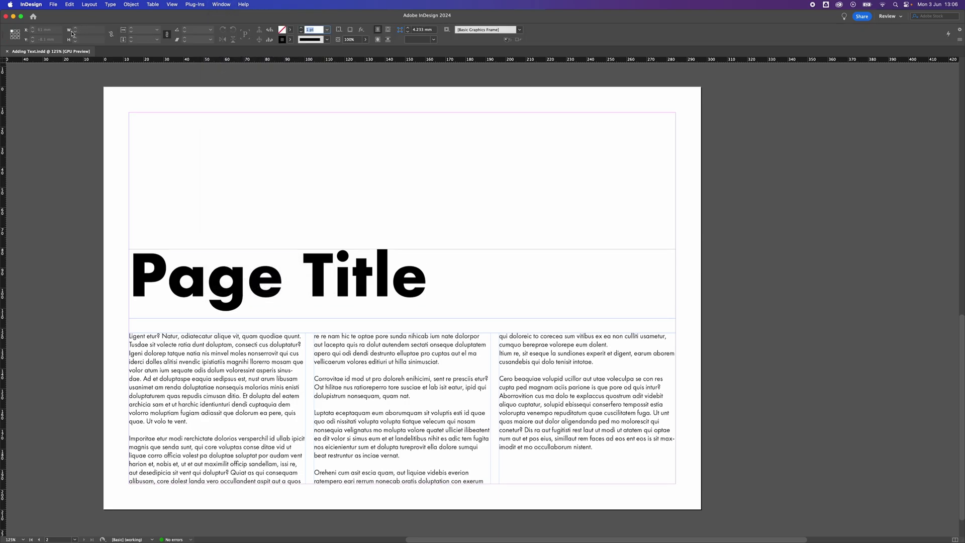
pyautogui.click(390, 256)
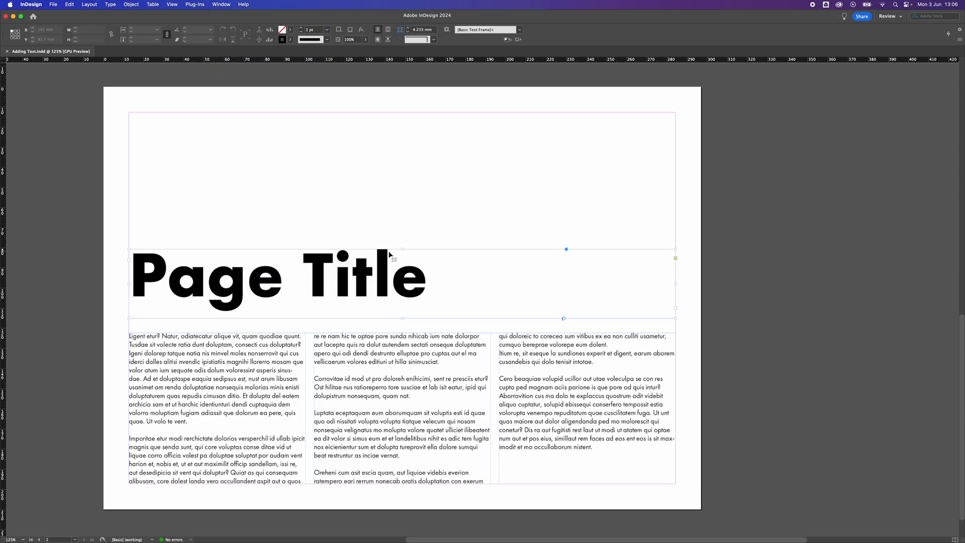
pyautogui.tripleClick(282, 277)
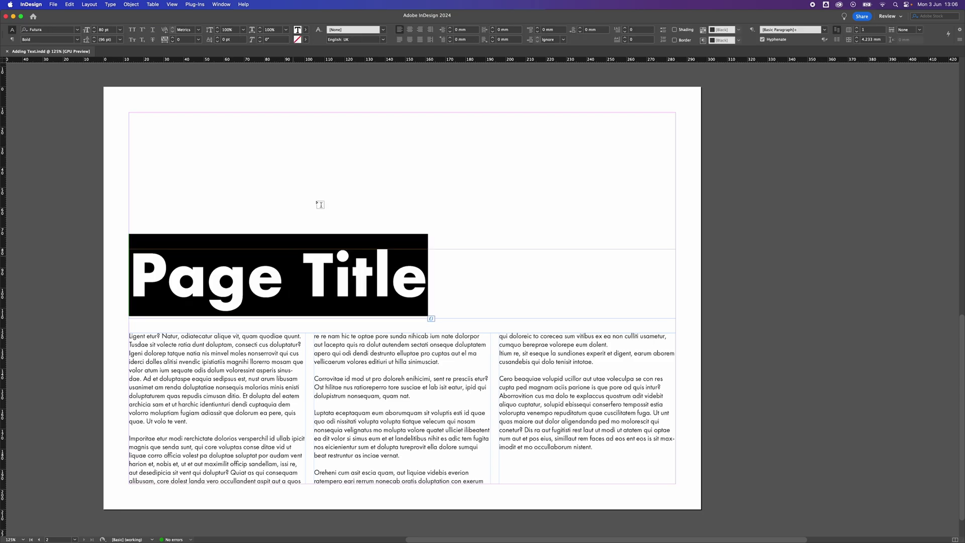
pyautogui.click(254, 149)
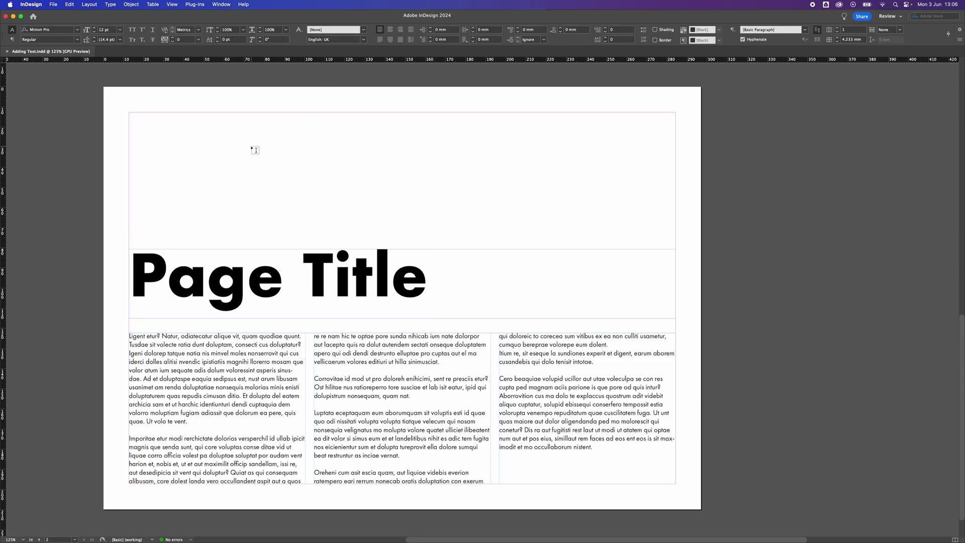
pyautogui.click(220, 4)
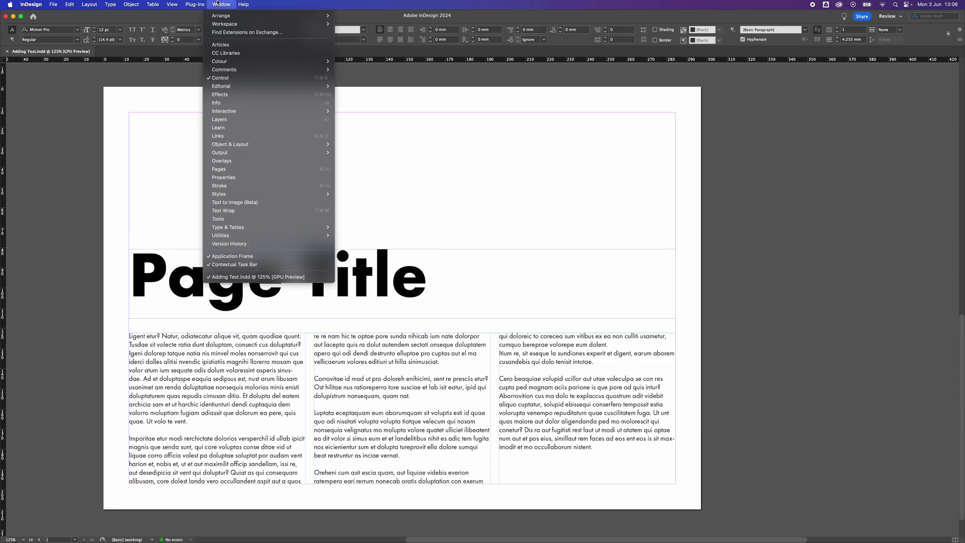
# - Show the Tools panel, dock it at the left edge, and leave it as one column
pyautogui.click(272, 221)
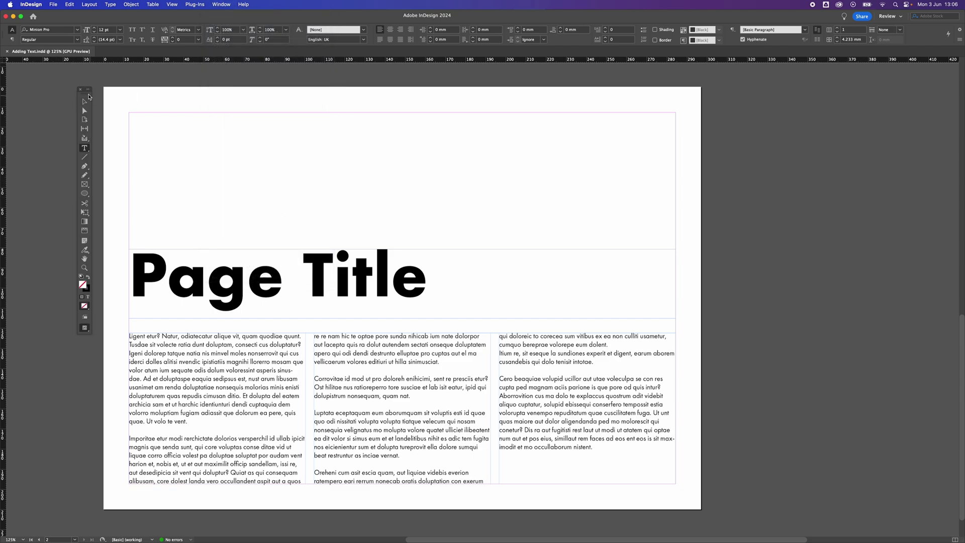
pyautogui.moveTo(89, 96); pyautogui.dragTo(18, 53)
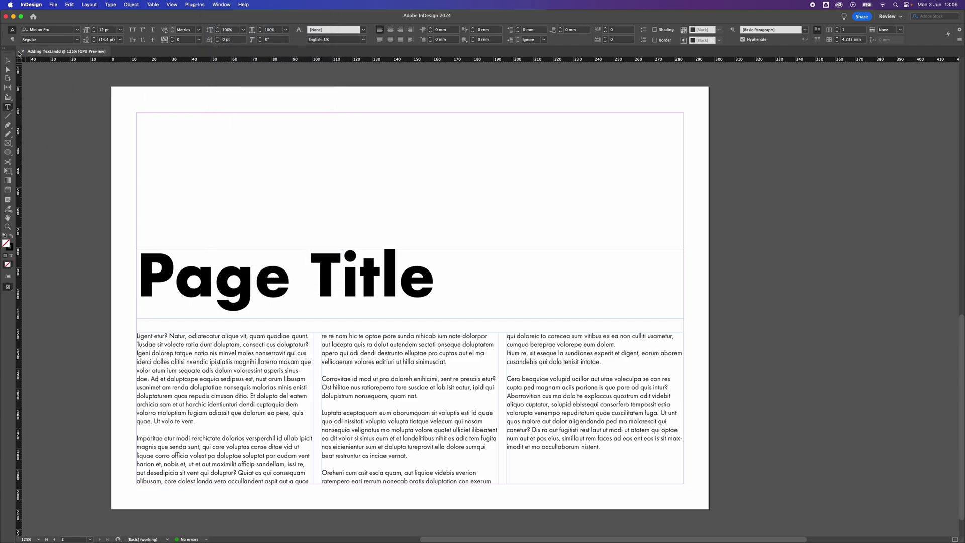
pyautogui.click(6, 52)
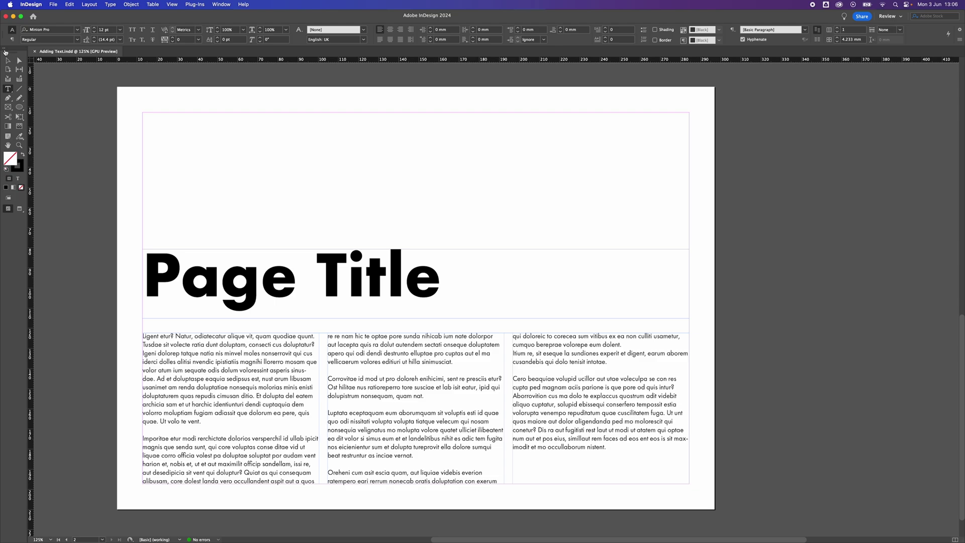
pyautogui.click(5, 52)
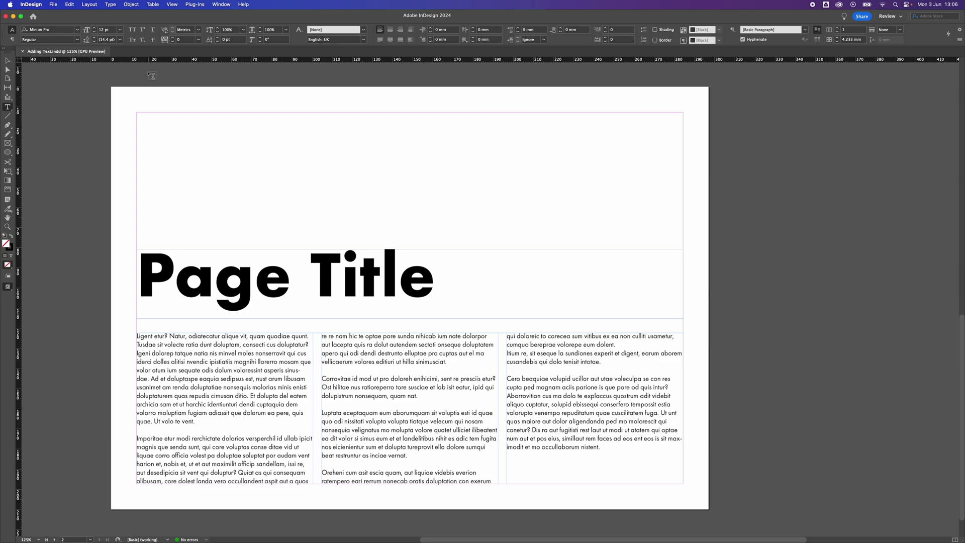
# - Open the Swatches panel from Window > Colour and float it over the page
pyautogui.click(224, 5)
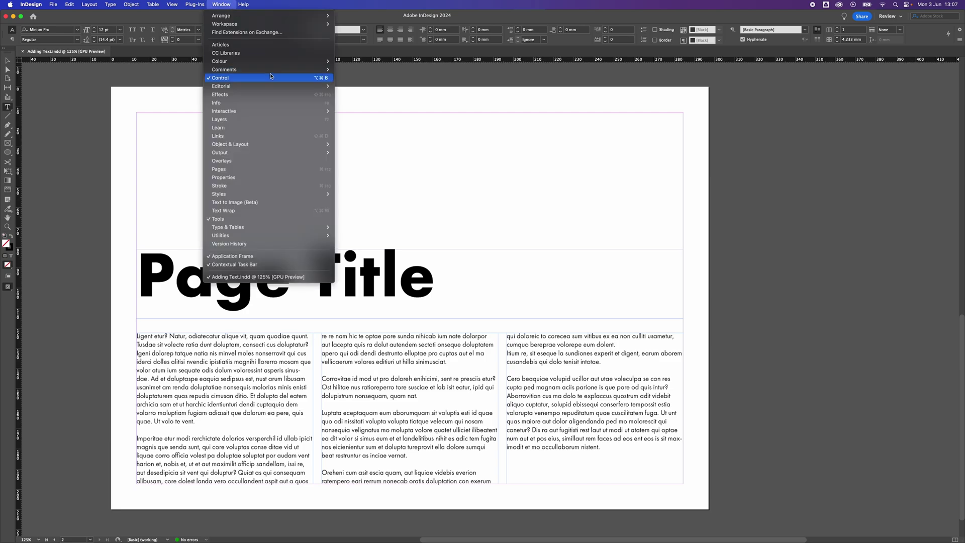
pyautogui.moveTo(272, 62)
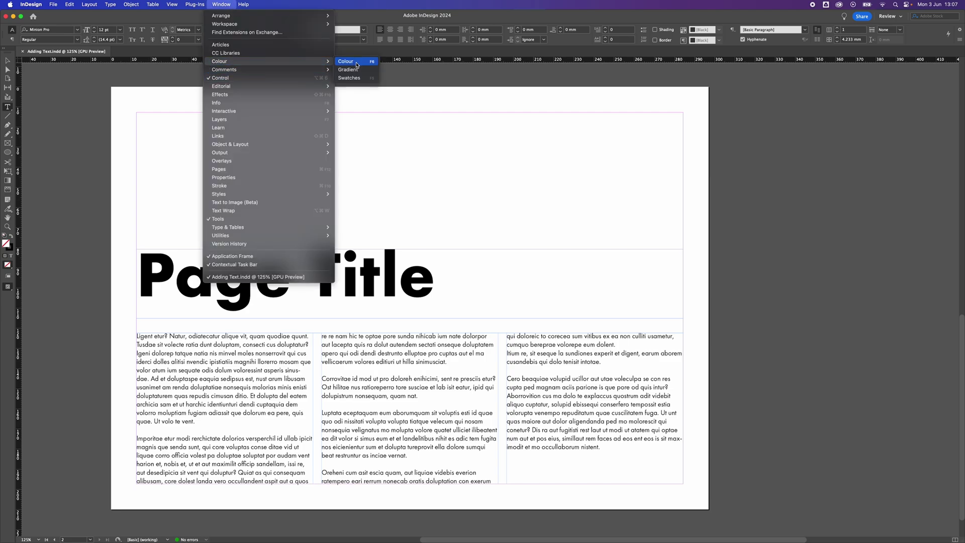
pyautogui.click(351, 77)
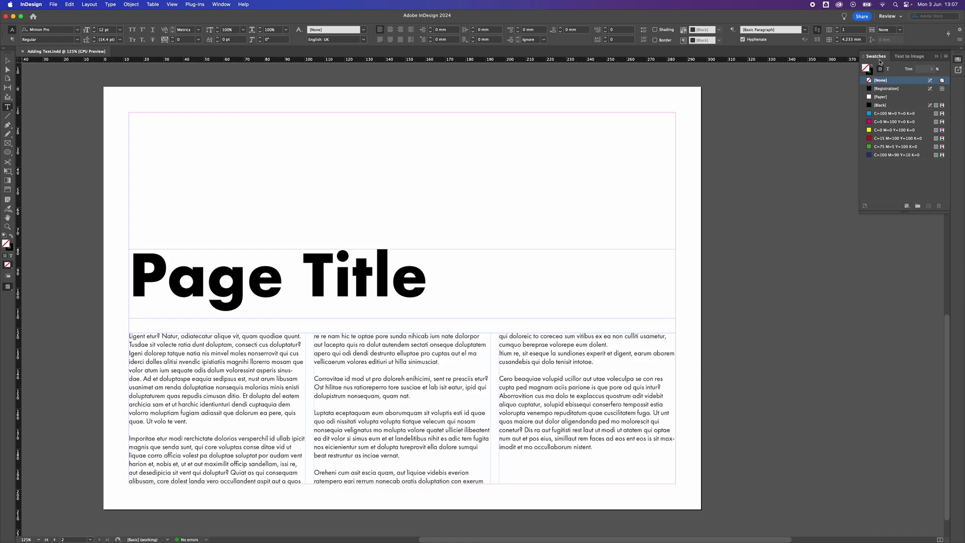
pyautogui.moveTo(880, 61); pyautogui.dragTo(687, 141)
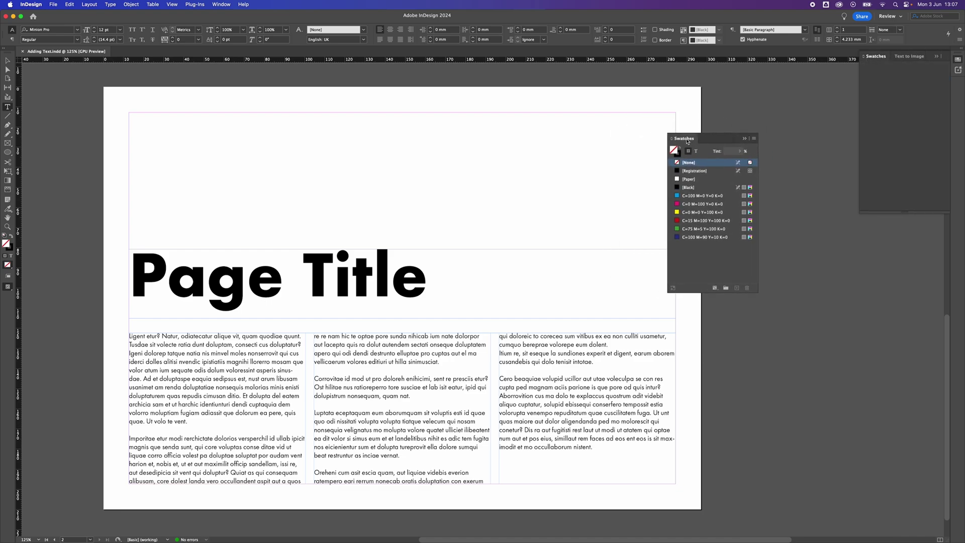
# - Close the Text to Image panel and move the floating Swatches panel up and right
pyautogui.click(909, 55)
pyautogui.moveTo(909, 56); pyautogui.dragTo(437, 125)
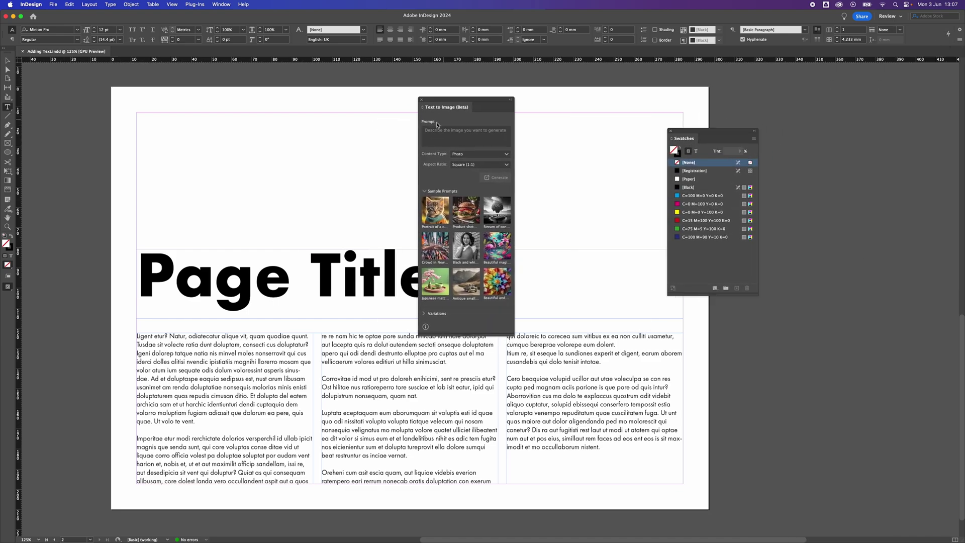
pyautogui.click(421, 100)
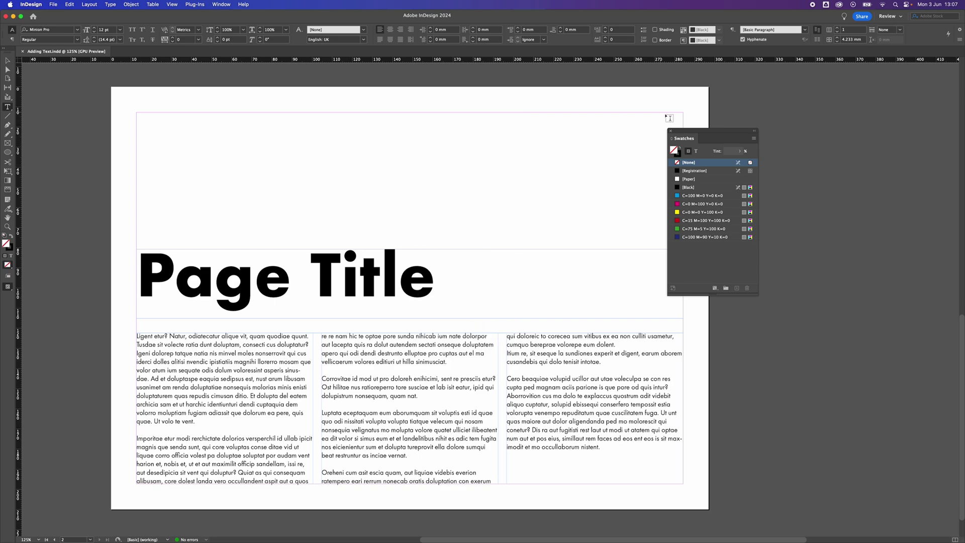
pyautogui.moveTo(694, 134); pyautogui.dragTo(751, 126)
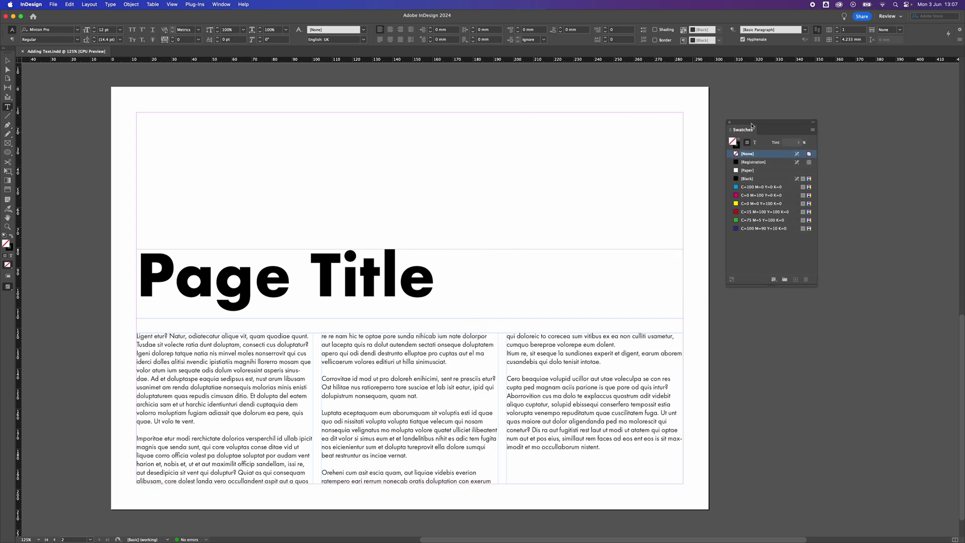
# - Open the Layers panel, float it over the page, and group the Links tab with it
pyautogui.click(226, 5)
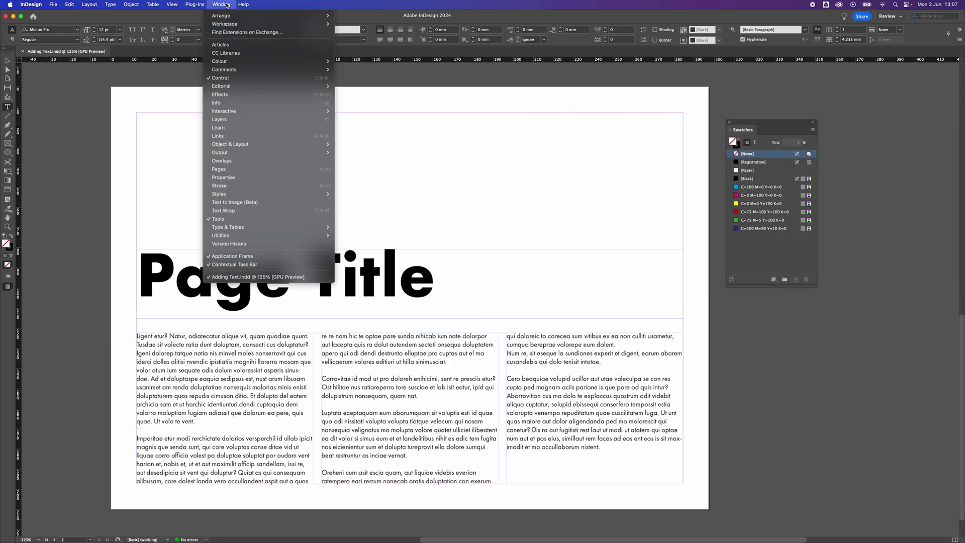
pyautogui.click(259, 119)
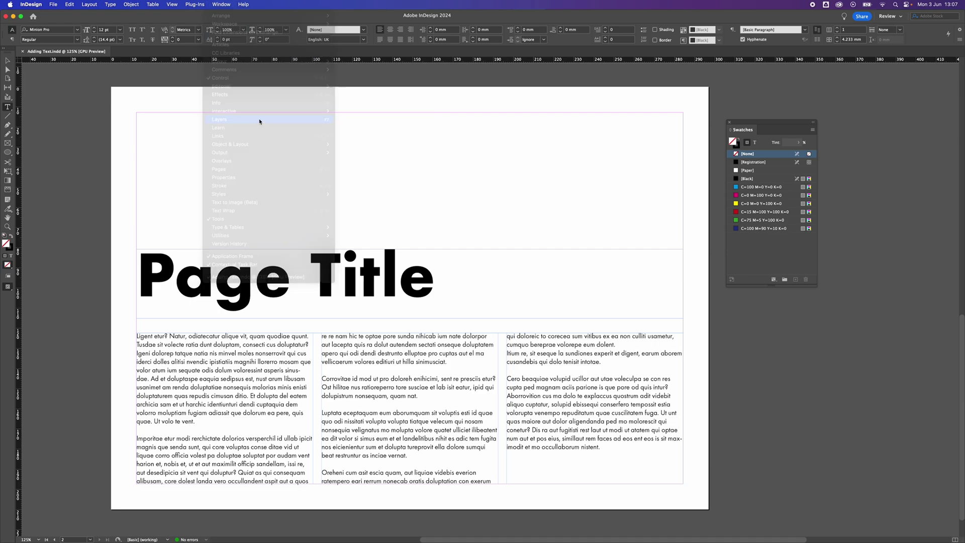
pyautogui.moveTo(887, 54); pyautogui.dragTo(601, 104)
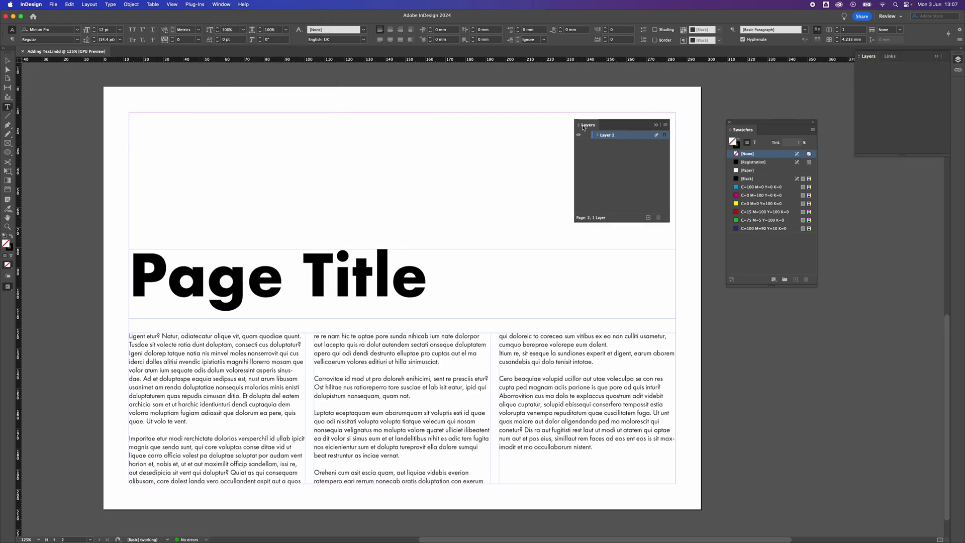
pyautogui.moveTo(871, 59); pyautogui.dragTo(609, 113)
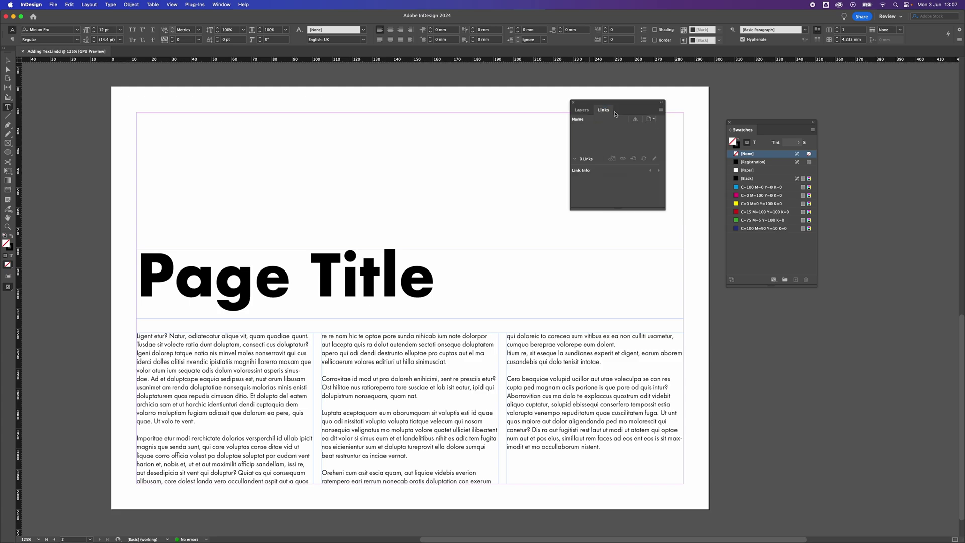
# - Switch between the Layers and Links tabs and drag the group's bottom edge to make it taller
pyautogui.click(584, 111)
pyautogui.click(605, 110)
pyautogui.click(582, 110)
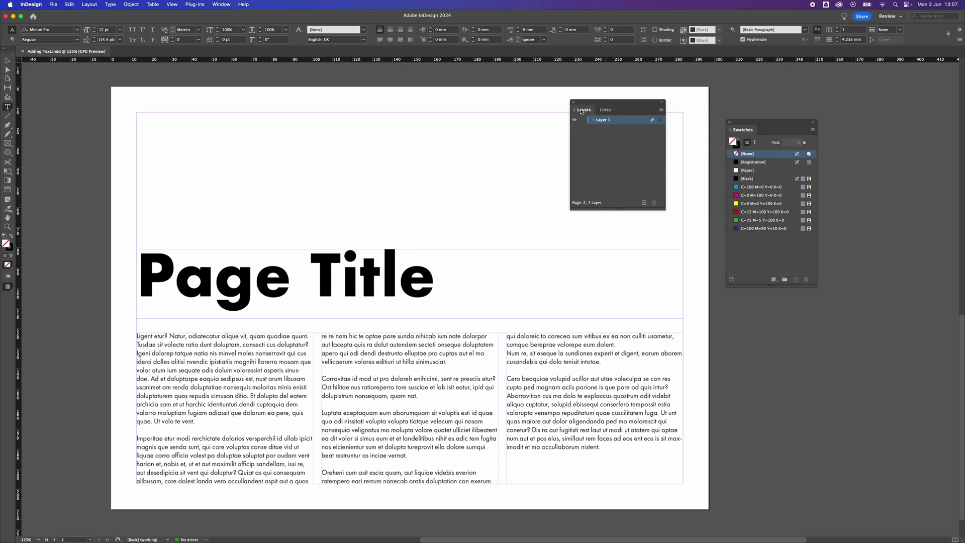
pyautogui.click(604, 110)
pyautogui.moveTo(610, 208); pyautogui.dragTo(618, 292)
pyautogui.click(581, 110)
pyautogui.click(603, 110)
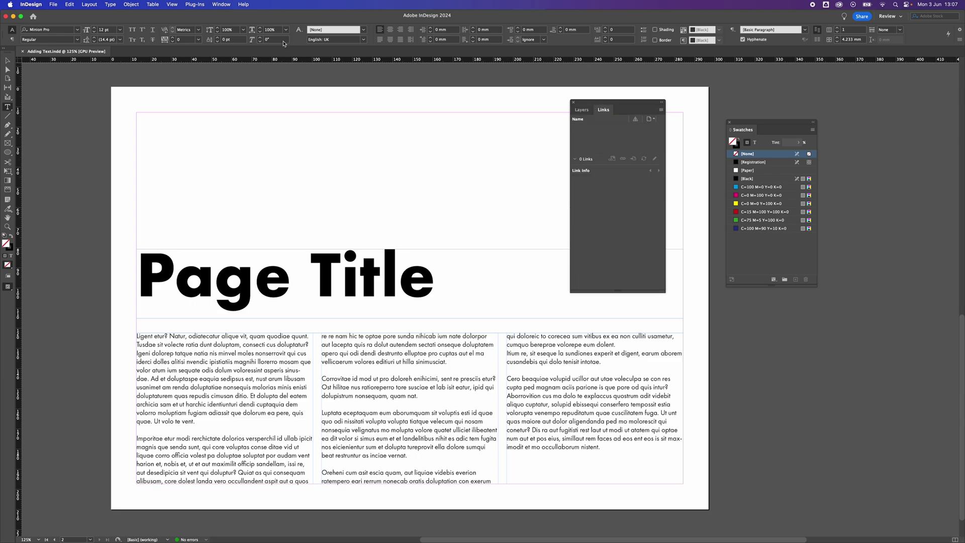
pyautogui.click(195, 4)
# - Open Pages, place its tab between Layers and Links, and dock the group at the right edge
pyautogui.moveTo(221, 4)
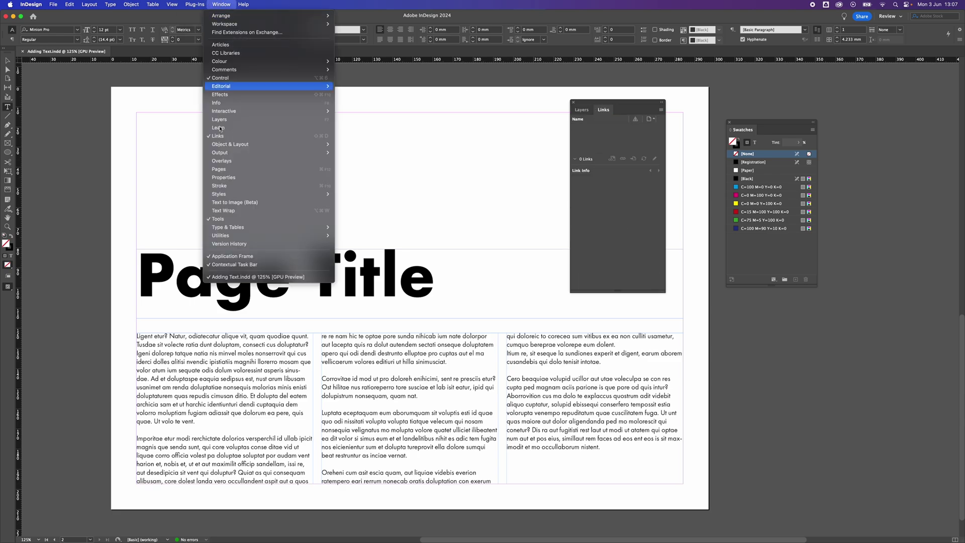
pyautogui.click(219, 169)
pyautogui.moveTo(799, 91); pyautogui.dragTo(620, 121)
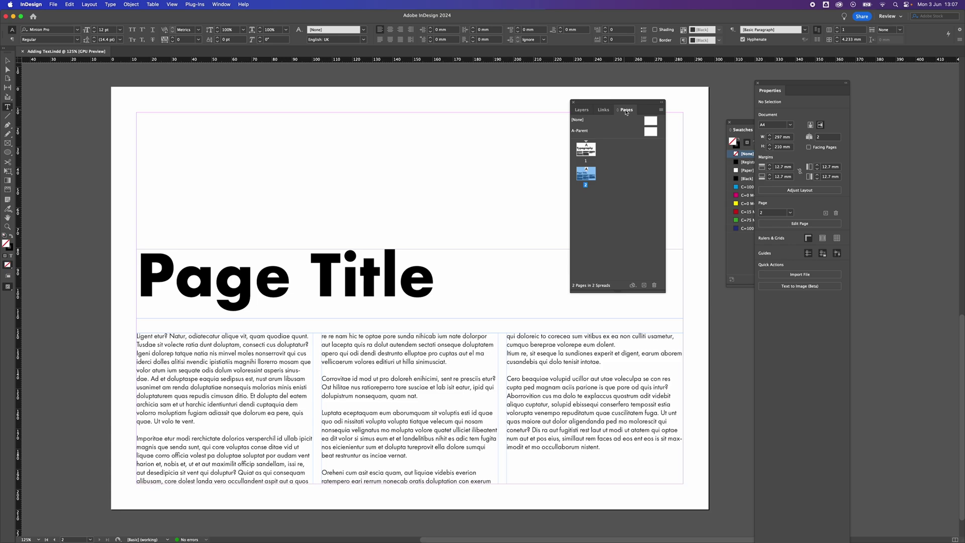
pyautogui.moveTo(625, 112); pyautogui.dragTo(606, 113)
pyautogui.moveTo(589, 104); pyautogui.dragTo(963, 116)
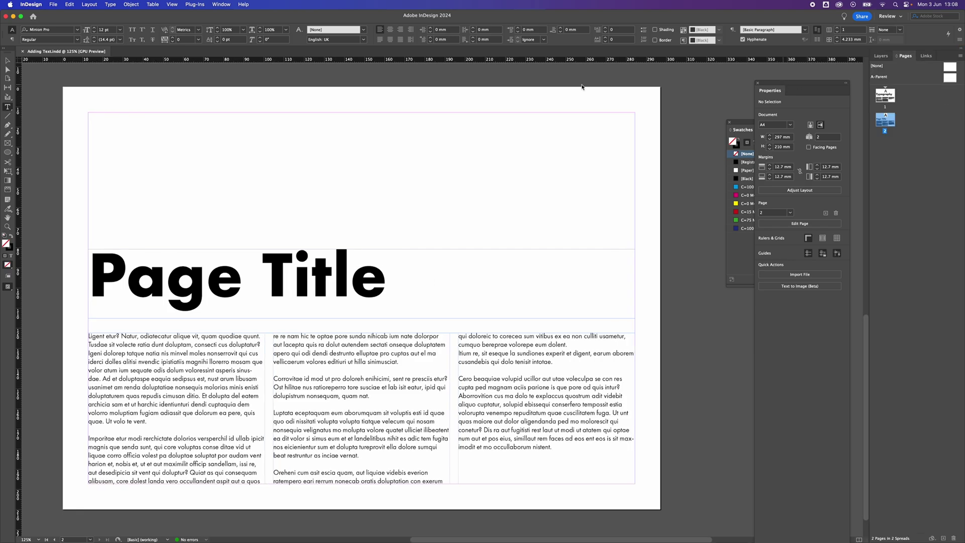
# - Close the Properties panel, move Swatches over the page, and collapse then re-expand the docked group
pyautogui.click(757, 85)
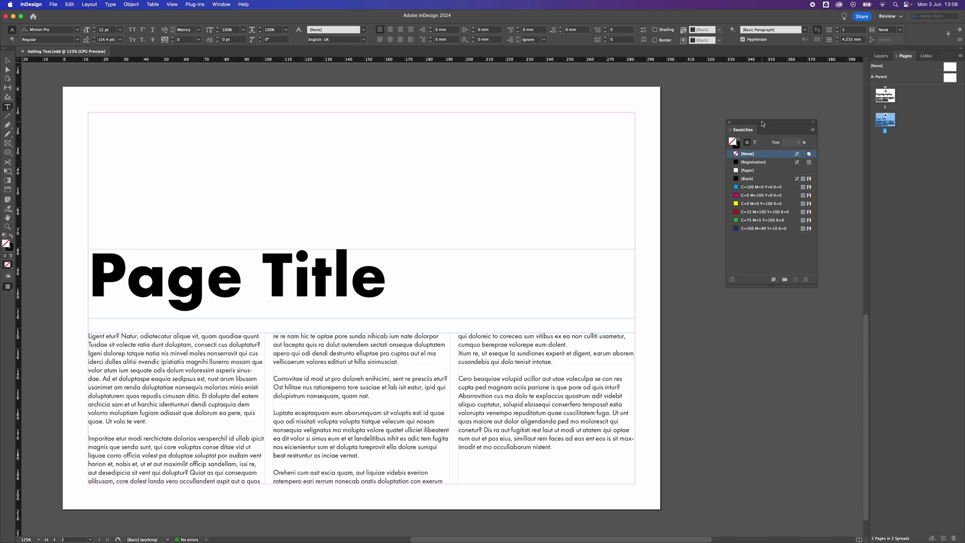
pyautogui.moveTo(765, 123); pyautogui.dragTo(574, 118)
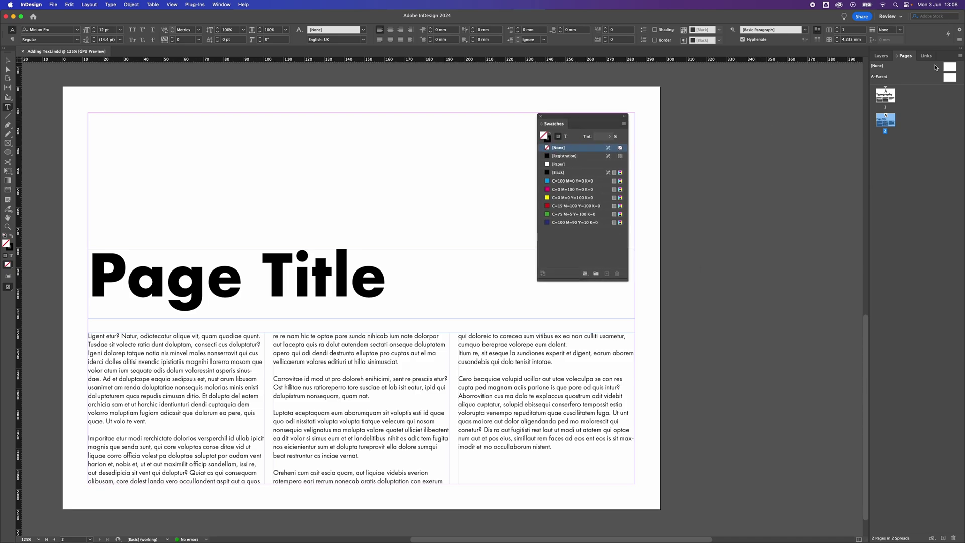
pyautogui.click(961, 50)
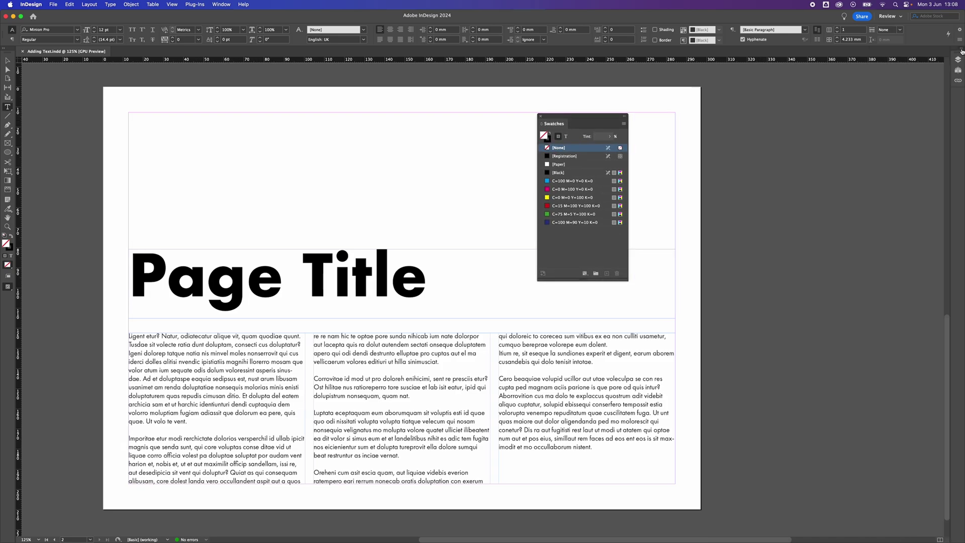
pyautogui.click(962, 50)
pyautogui.click(961, 51)
pyautogui.click(961, 50)
pyautogui.click(962, 50)
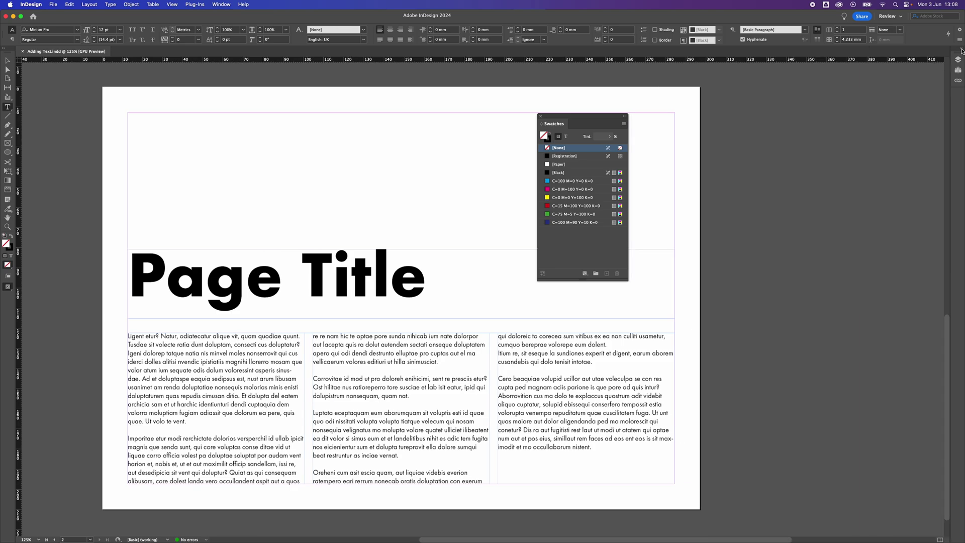
pyautogui.click(961, 50)
# - Switch the docked group to the Layers tab so it lists Layer 1
pyautogui.click(961, 50)
pyautogui.click(961, 50)
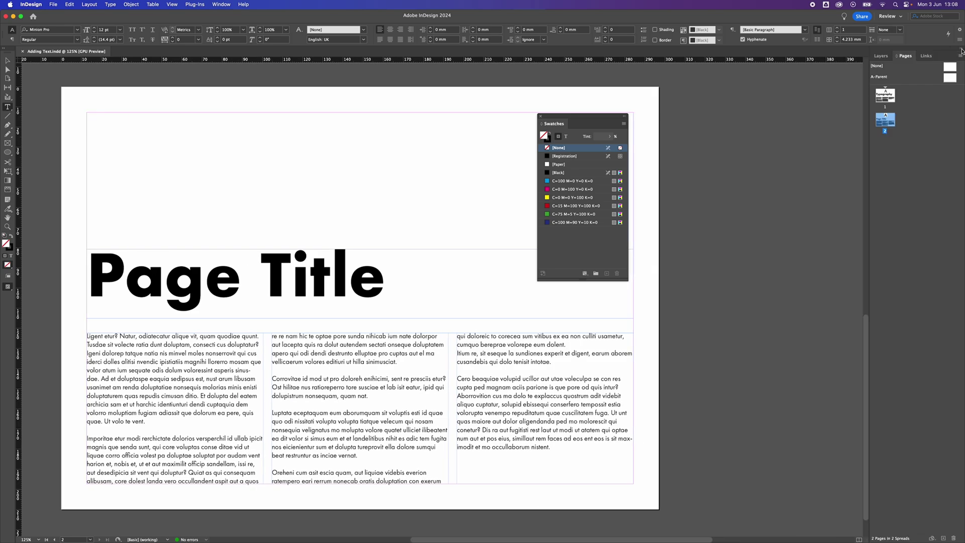
pyautogui.press('F7')
pyautogui.click(920, 58)
pyautogui.click(905, 57)
pyautogui.click(883, 58)
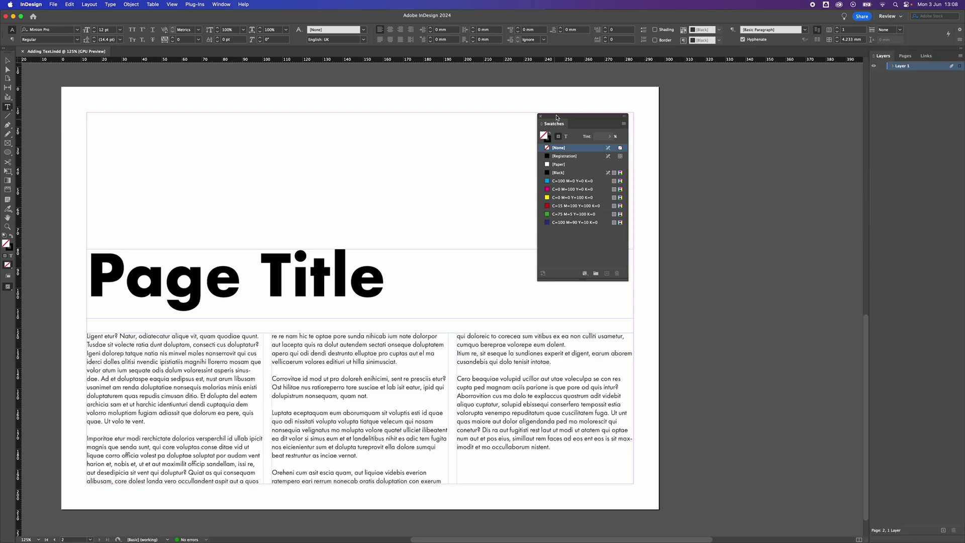
# - Dock Swatches as its own column beside the Layers group, then collapse and expand both to check
pyautogui.moveTo(556, 118); pyautogui.dragTo(865, 168)
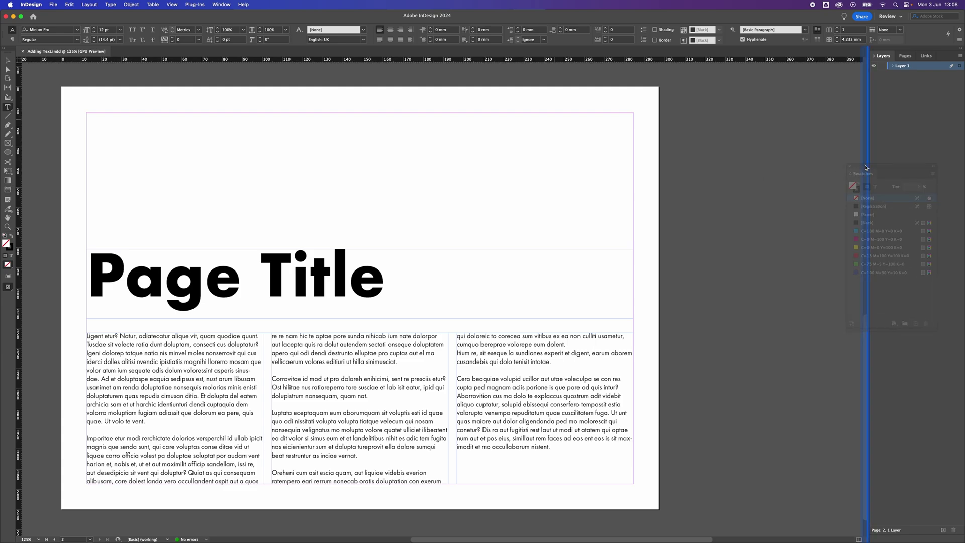
pyautogui.moveTo(865, 168); pyautogui.dragTo(867, 105)
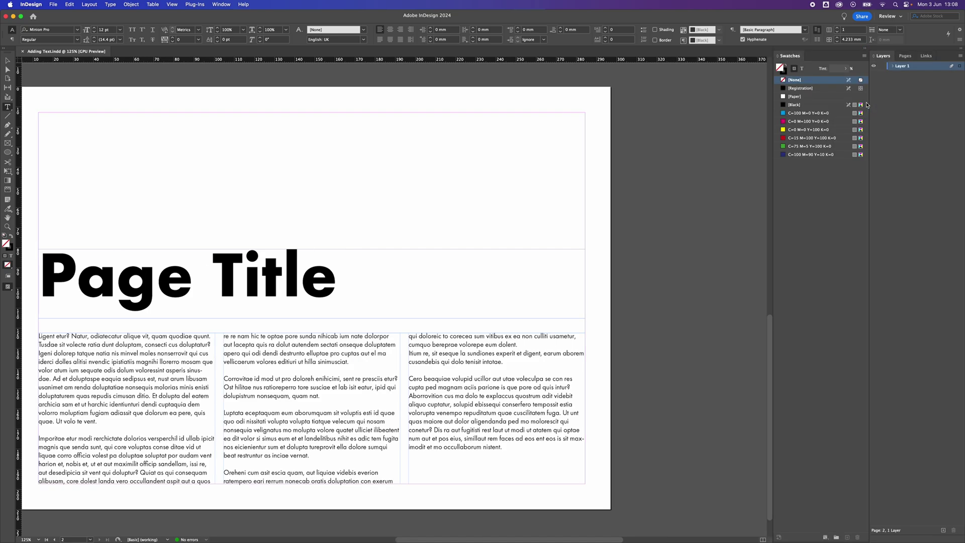
pyautogui.click(865, 49)
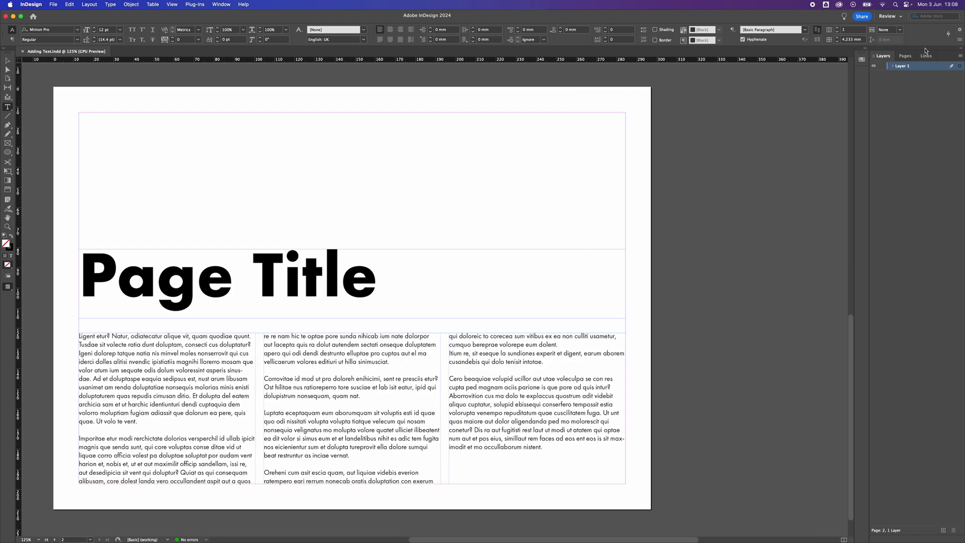
pyautogui.click(962, 49)
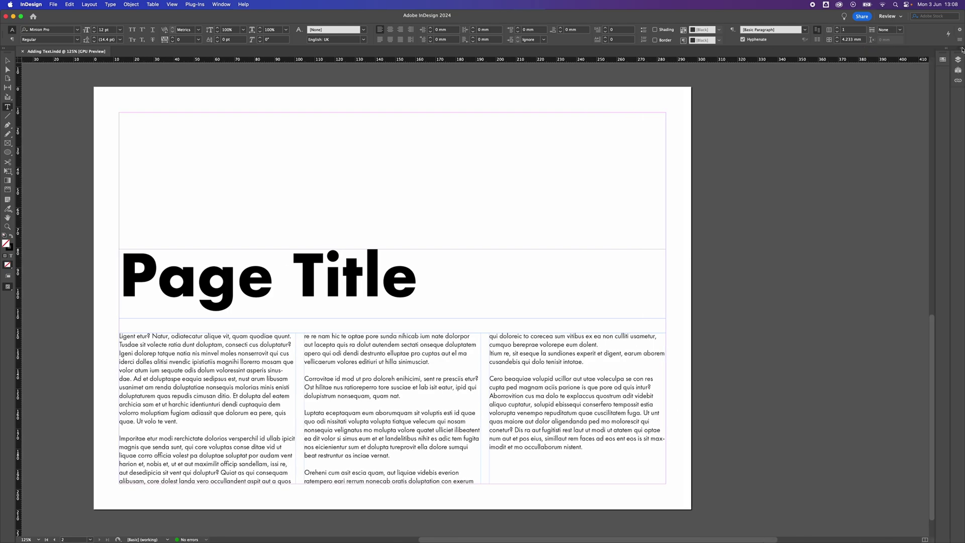
pyautogui.click(961, 48)
pyautogui.click(865, 49)
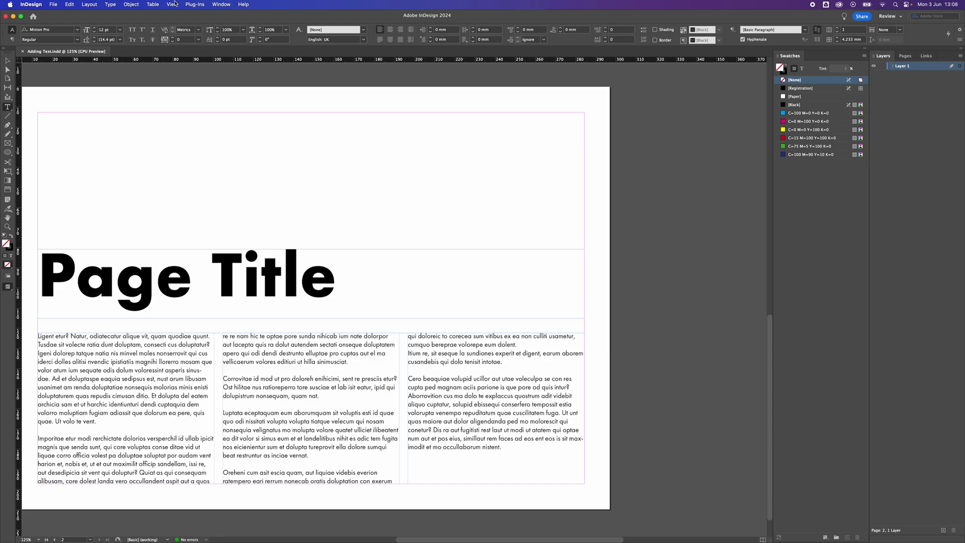
# - Open the Align panel from Window > Object & Layout and dock it beside Swatches
pyautogui.click(227, 4)
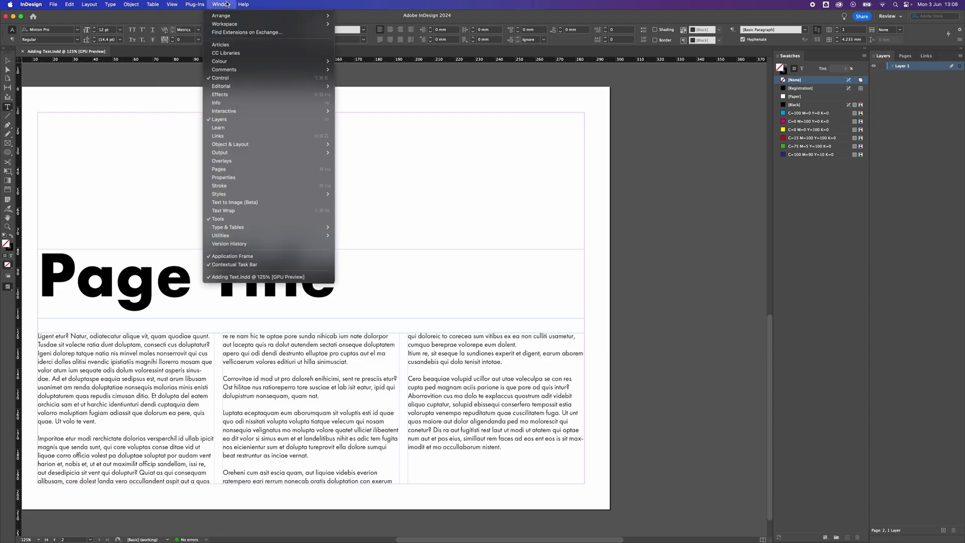
pyautogui.moveTo(269, 147)
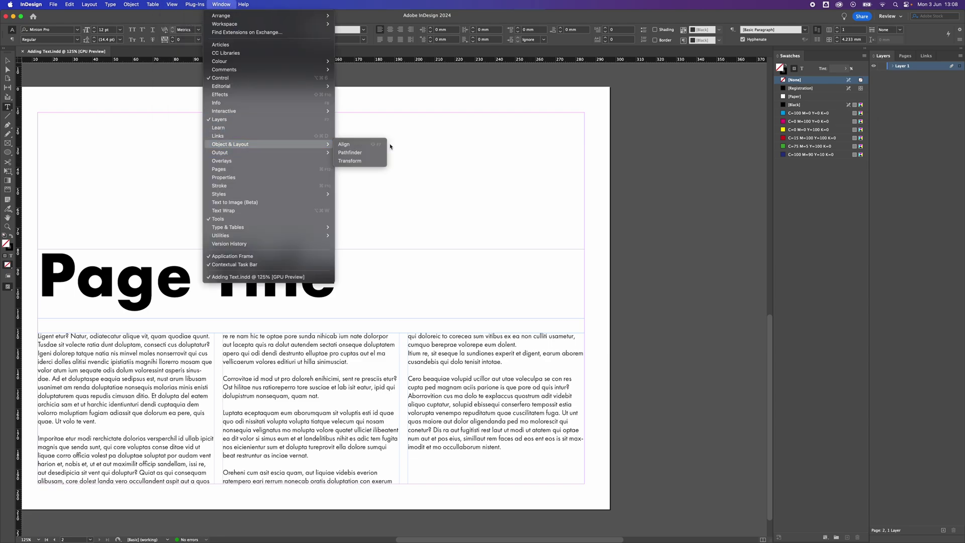
pyautogui.click(350, 144)
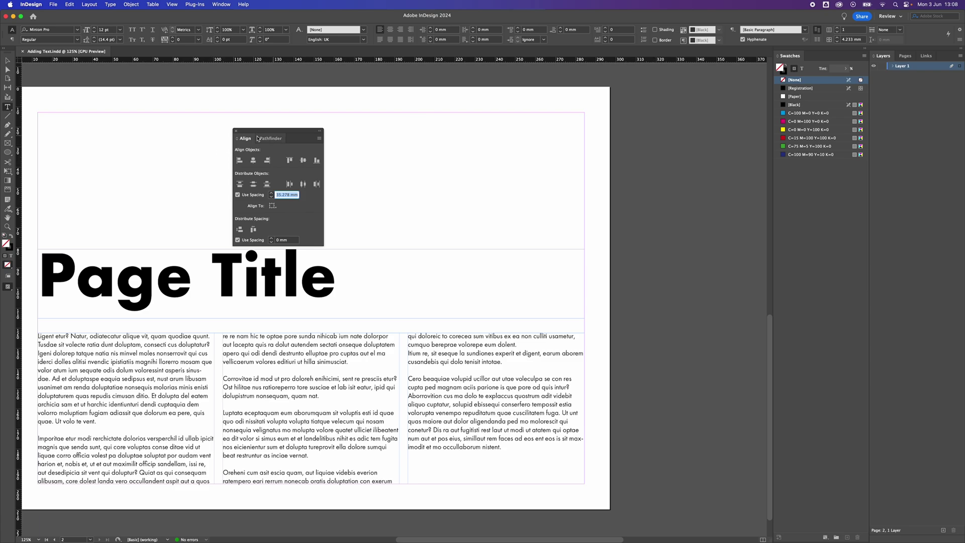
pyautogui.moveTo(275, 133); pyautogui.dragTo(666, 153)
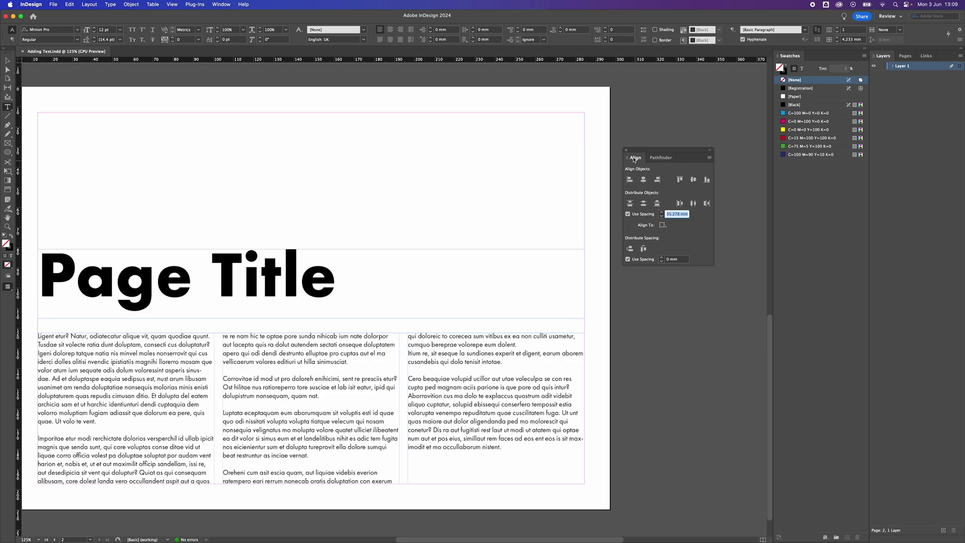
pyautogui.moveTo(638, 151); pyautogui.dragTo(770, 97)
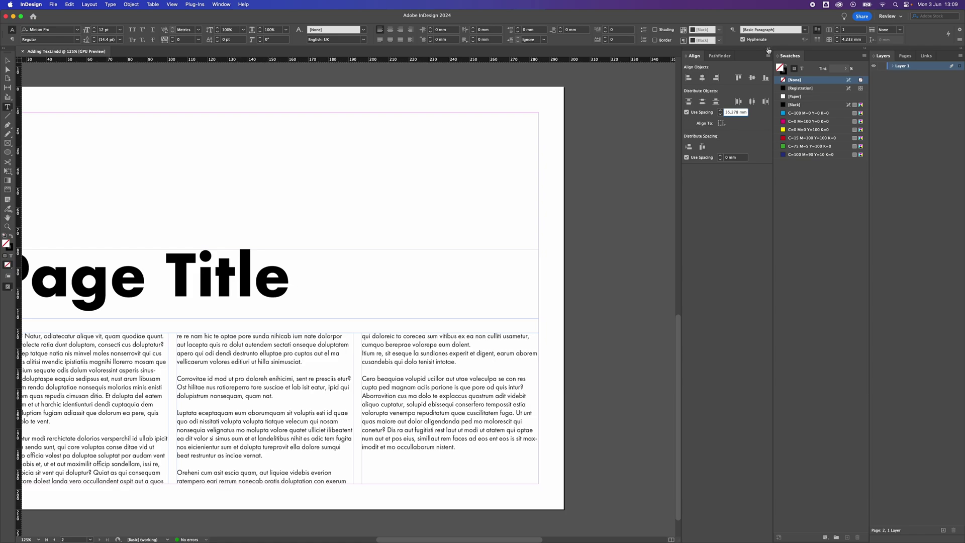
# - Widen the docked Align column, then collapse and re-expand it to check
pyautogui.click(769, 48)
pyautogui.moveTo(731, 90); pyautogui.dragTo(767, 97)
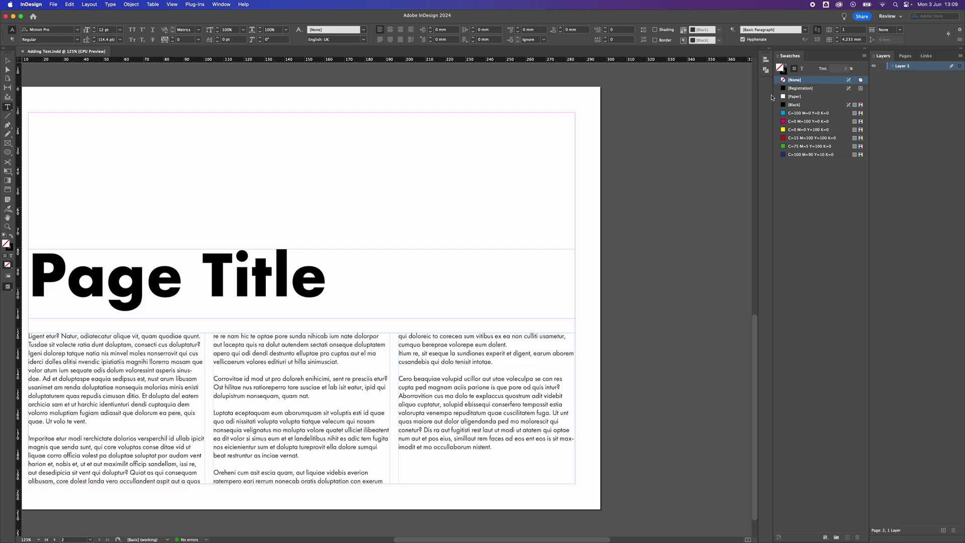
pyautogui.click(767, 60)
pyautogui.click(770, 50)
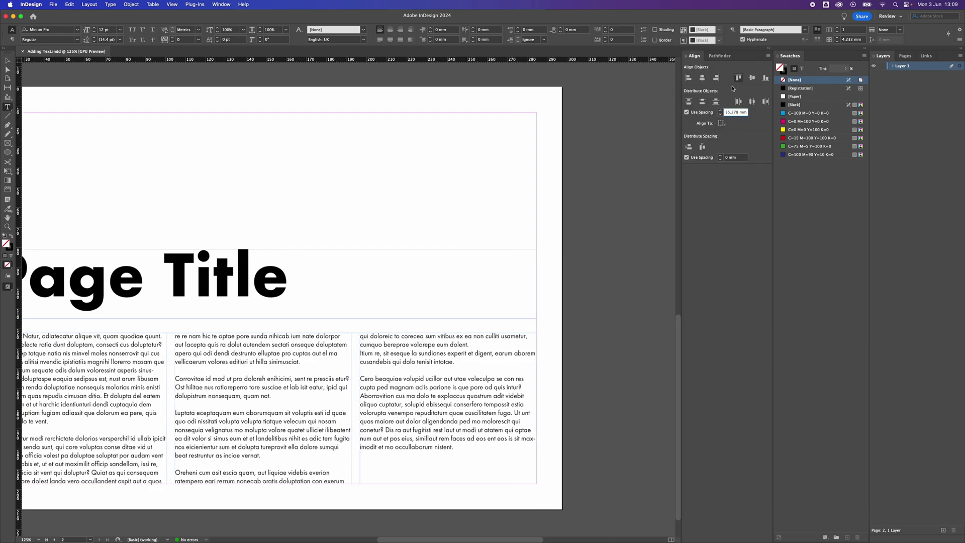
pyautogui.hscroll(-5, 492, 206)
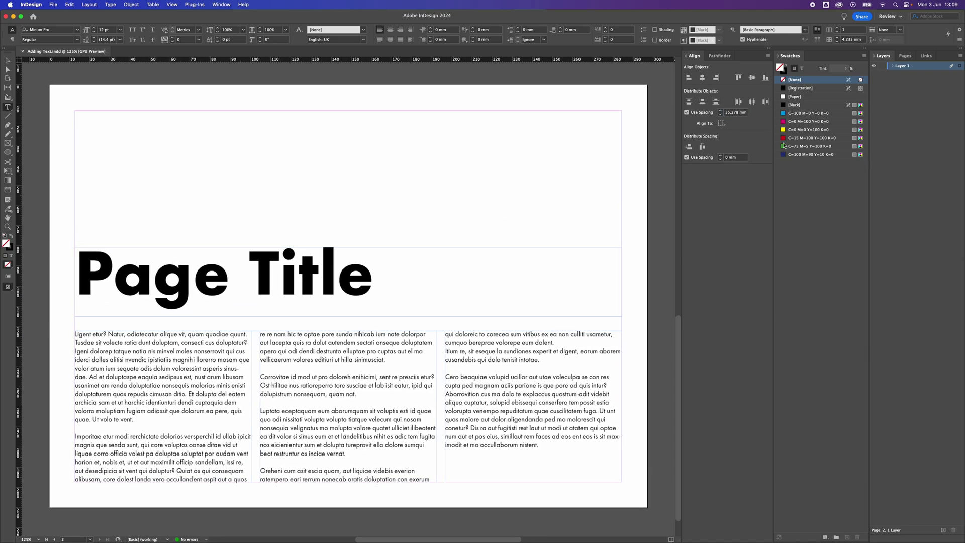
# - Open the Character panel from Window > Type & Tables and move it over the page
pyautogui.click(224, 5)
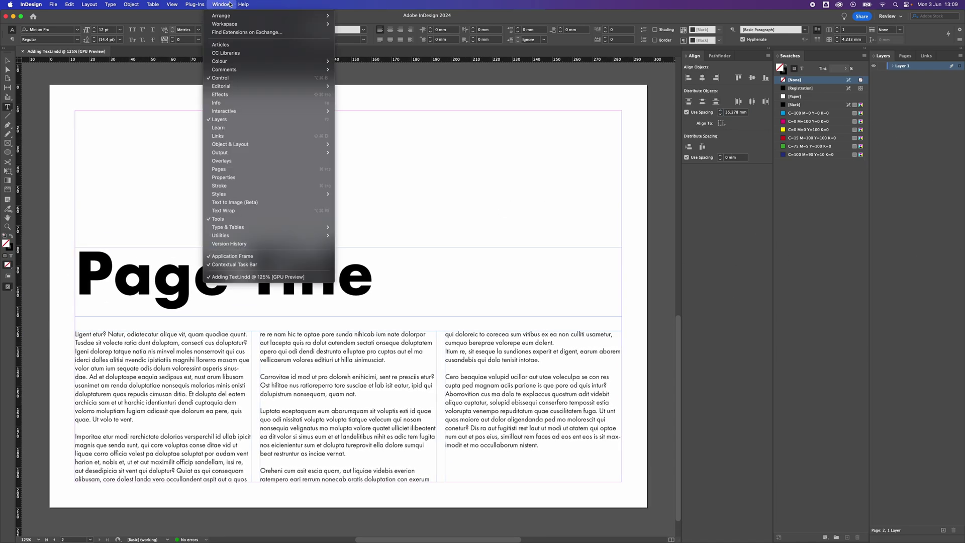
pyautogui.moveTo(248, 231)
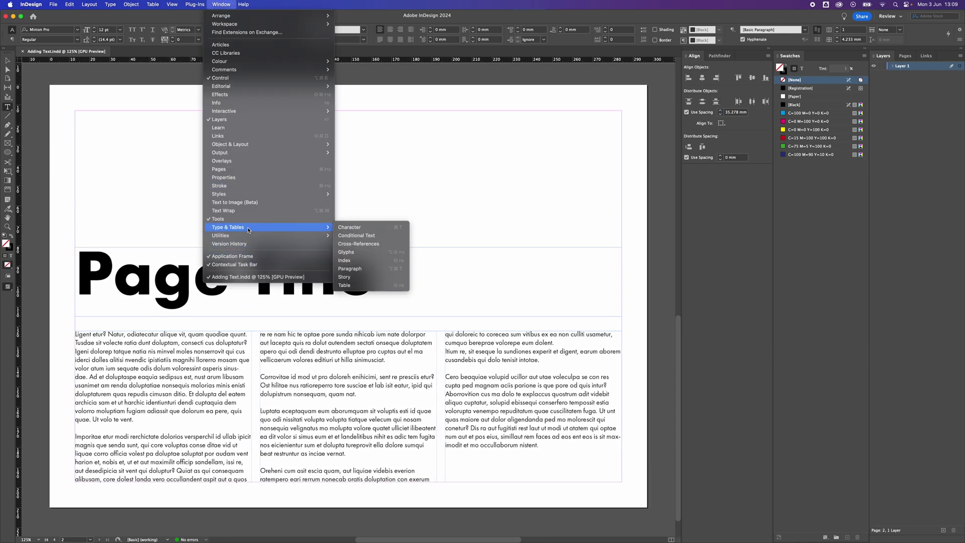
pyautogui.click(345, 228)
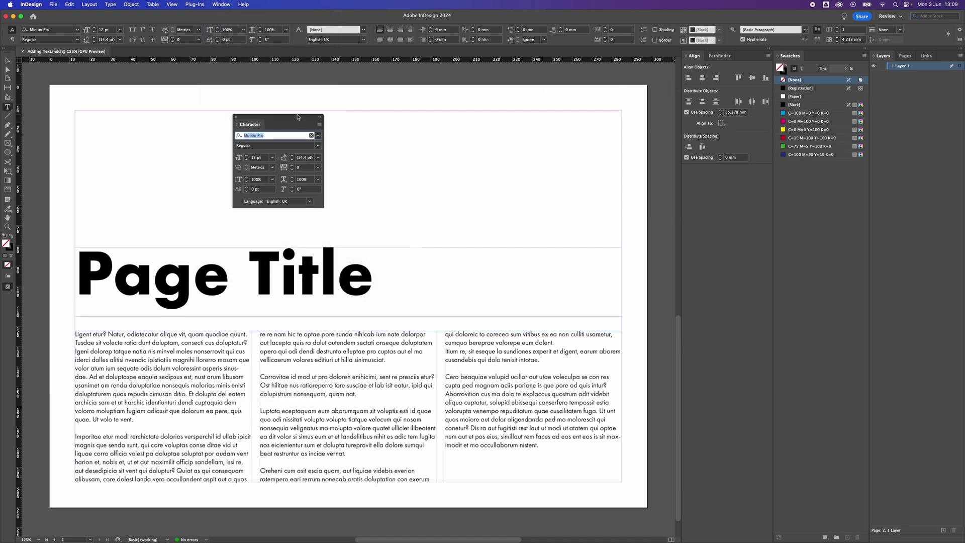
pyautogui.moveTo(297, 116); pyautogui.dragTo(521, 136)
# - Open the Paragraph panel, stack it under Character, and move the group upward
pyautogui.click(224, 5)
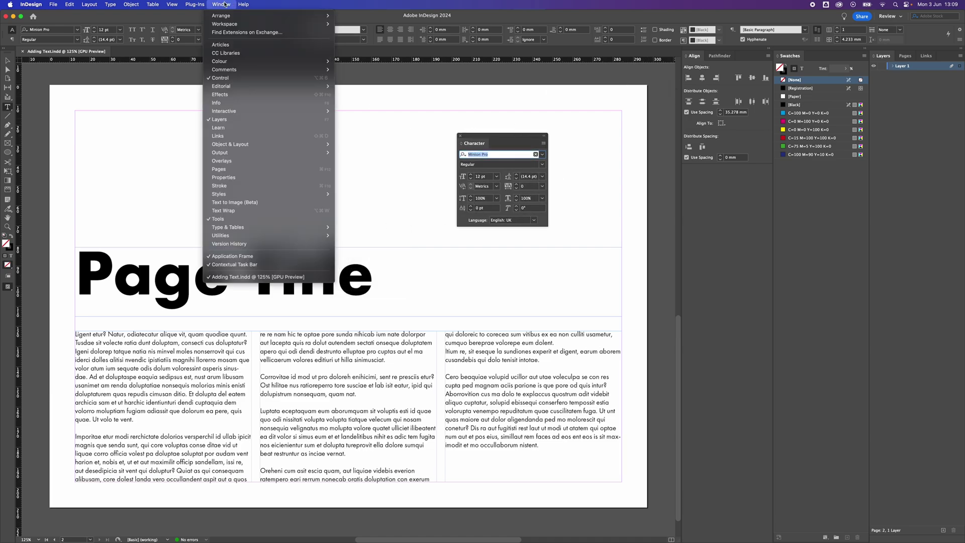
pyautogui.moveTo(271, 227)
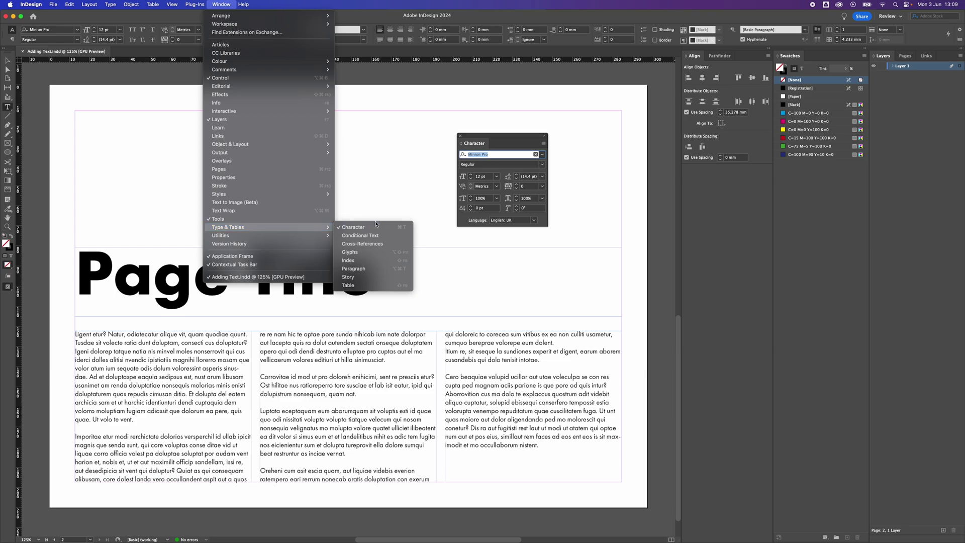
pyautogui.click(353, 269)
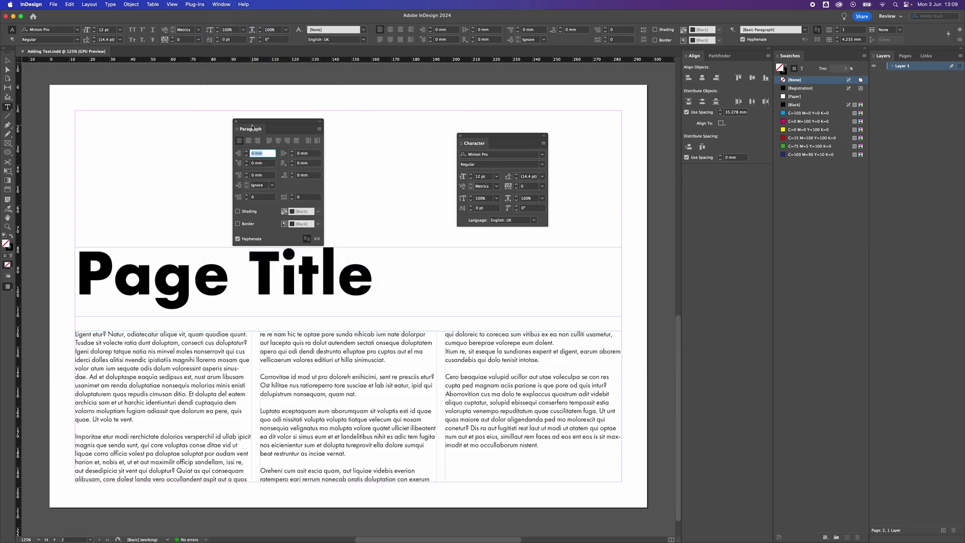
pyautogui.moveTo(249, 122); pyautogui.dragTo(468, 222)
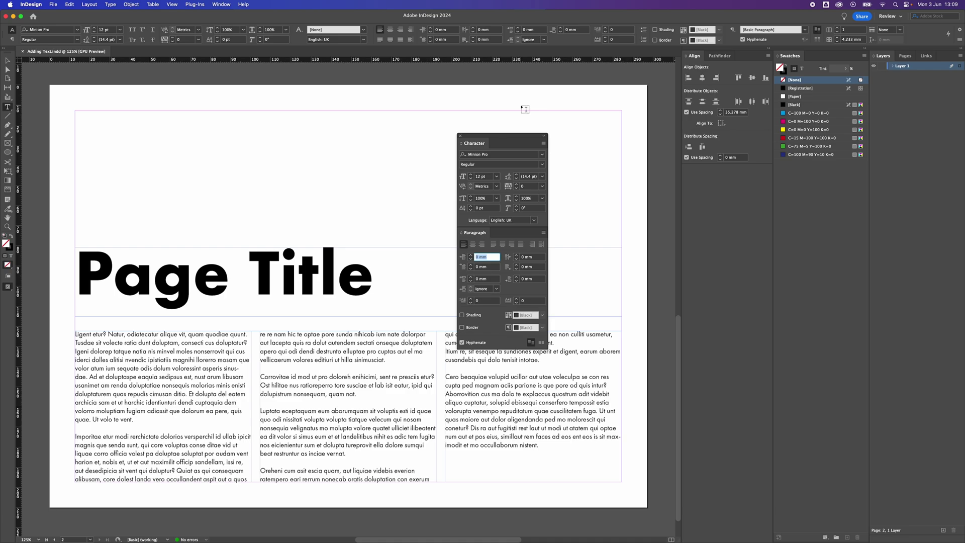
pyautogui.moveTo(500, 136); pyautogui.dragTo(539, 87)
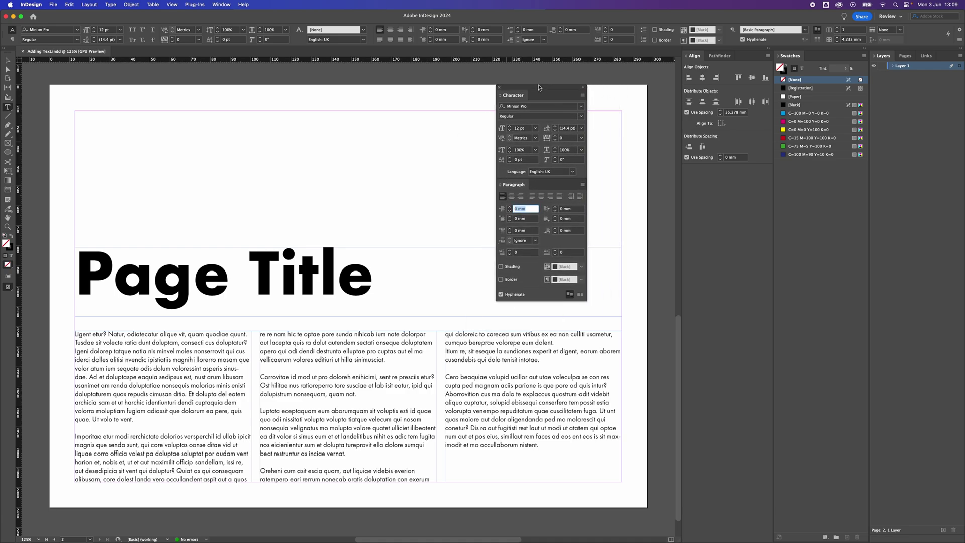
pyautogui.click(109, 4)
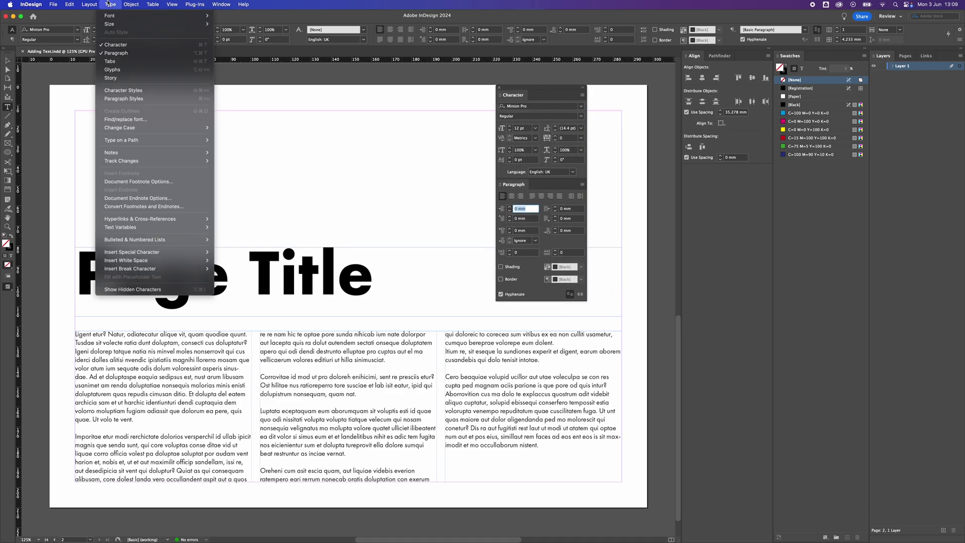
# - Float Character Styles, Paragraph Styles and Style Packs out of the dock, then close Style Packs
pyautogui.click(124, 90)
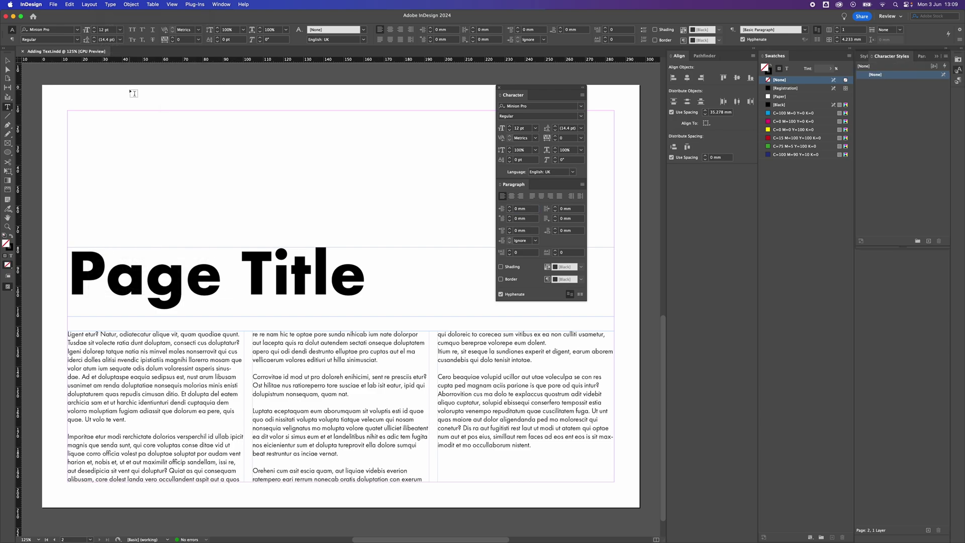
pyautogui.moveTo(891, 55); pyautogui.dragTo(301, 115)
pyautogui.moveTo(902, 56); pyautogui.dragTo(214, 108)
pyautogui.moveTo(872, 58); pyautogui.dragTo(411, 140)
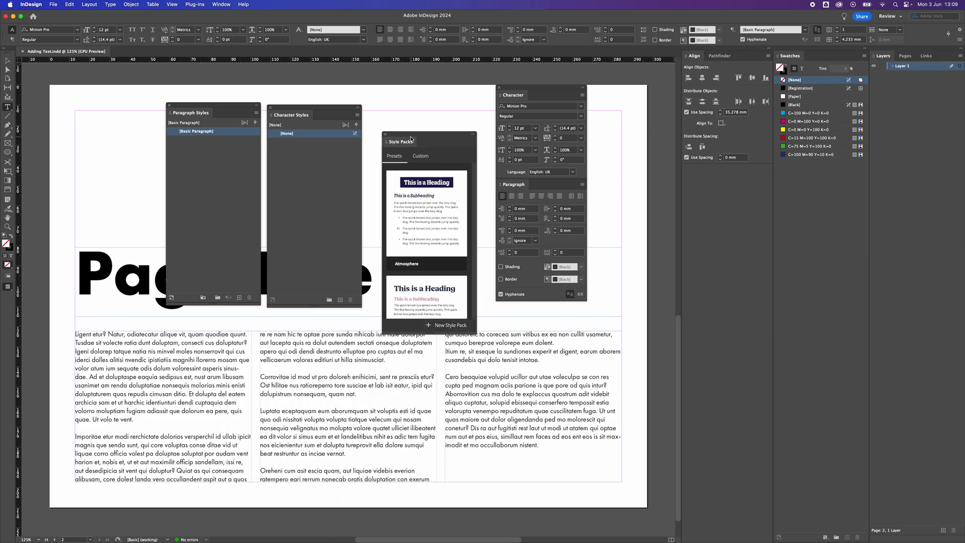
pyautogui.click(384, 134)
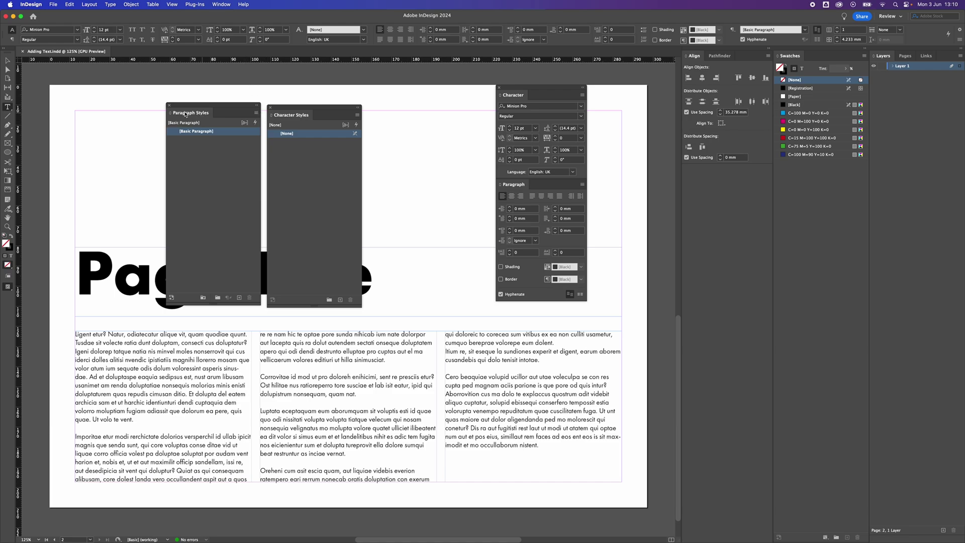
# - Group the styles panels under Character and Paragraph, and dock the column beside Align
pyautogui.moveTo(185, 114); pyautogui.dragTo(344, 120)
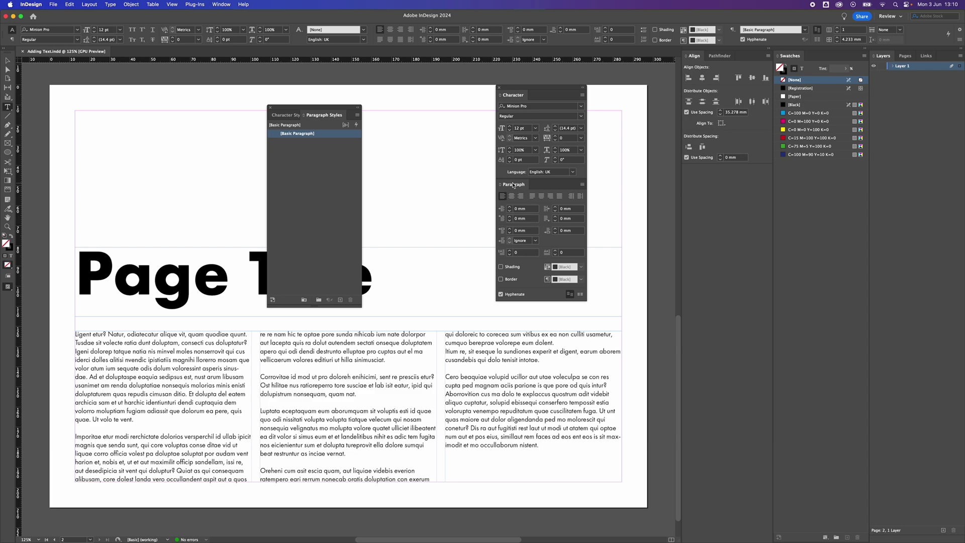
pyautogui.moveTo(513, 187); pyautogui.dragTo(543, 95)
pyautogui.moveTo(295, 119); pyautogui.dragTo(514, 203)
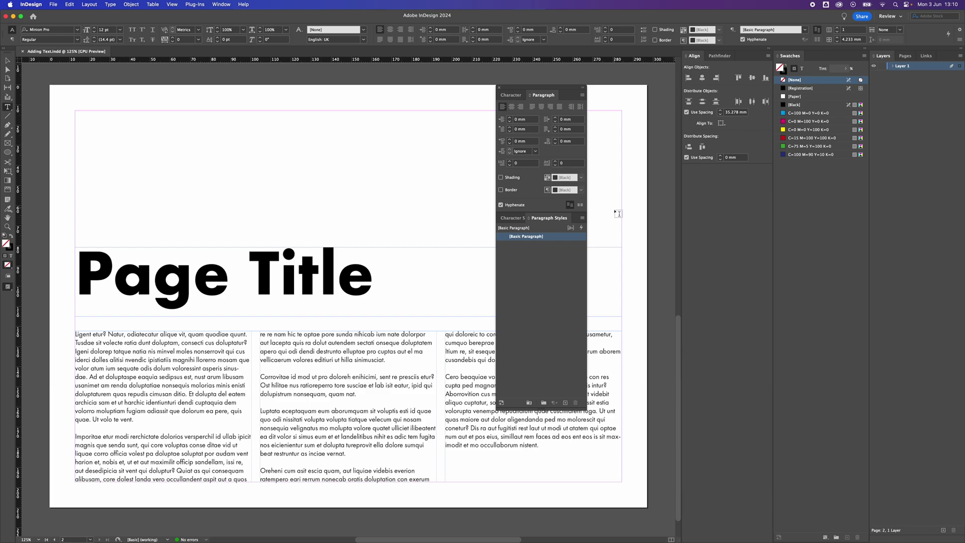
pyautogui.click(520, 218)
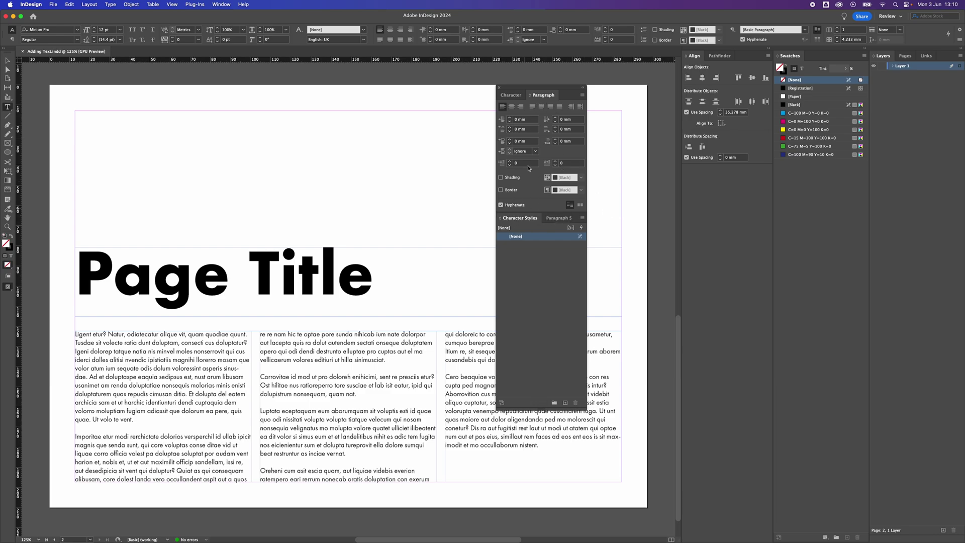
pyautogui.click(522, 93)
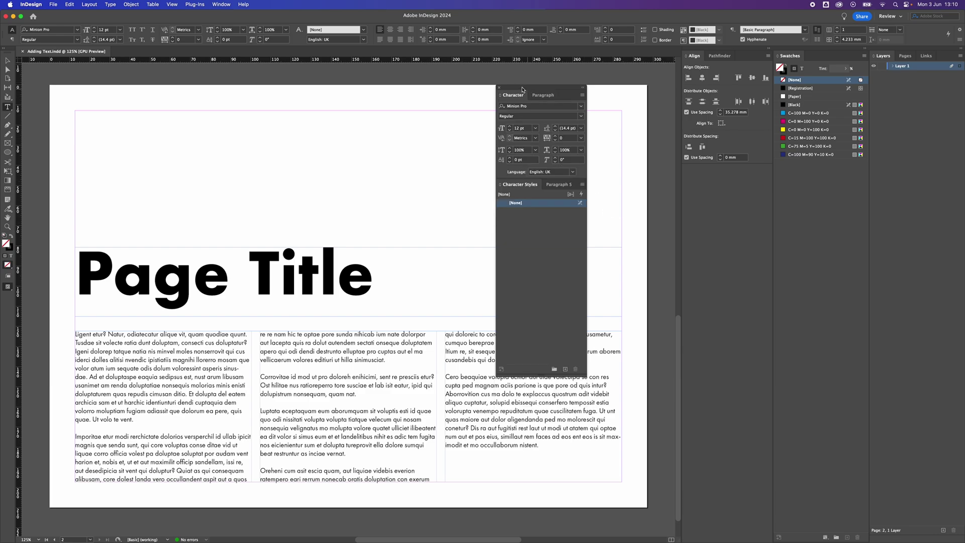
pyautogui.moveTo(521, 90); pyautogui.dragTo(678, 140)
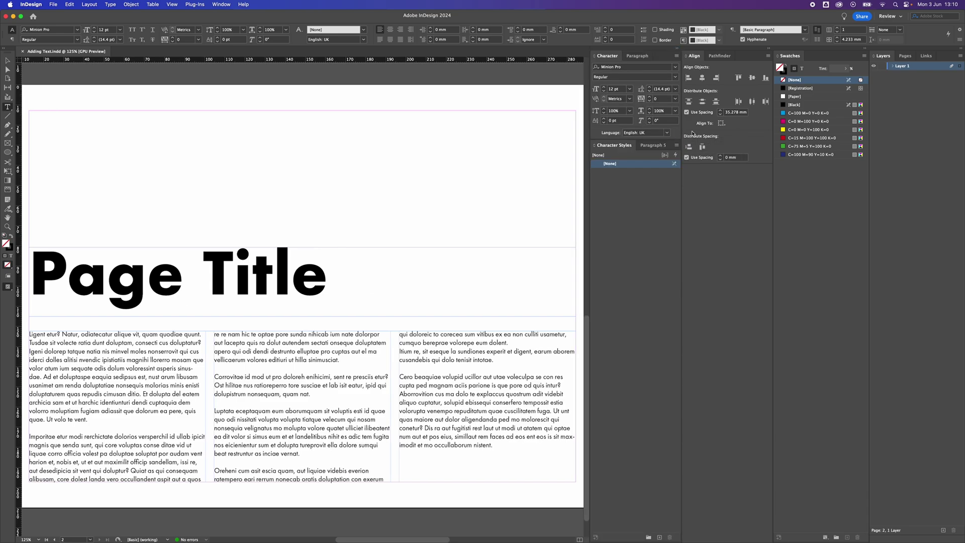
# - Collapse the Character/Paragraph, Align, Swatches and Layers/Pages/Links panel columns to icon strips
pyautogui.click(637, 55)
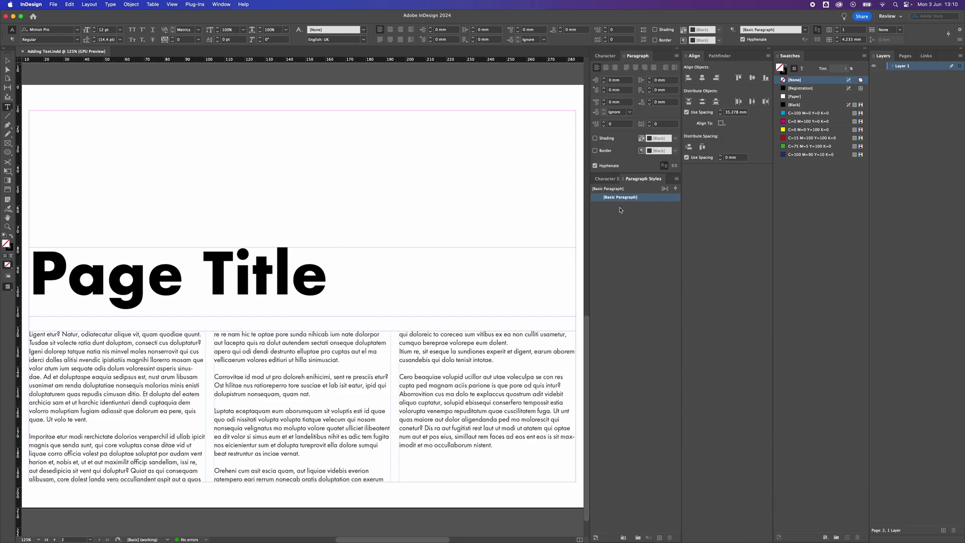
pyautogui.click(678, 49)
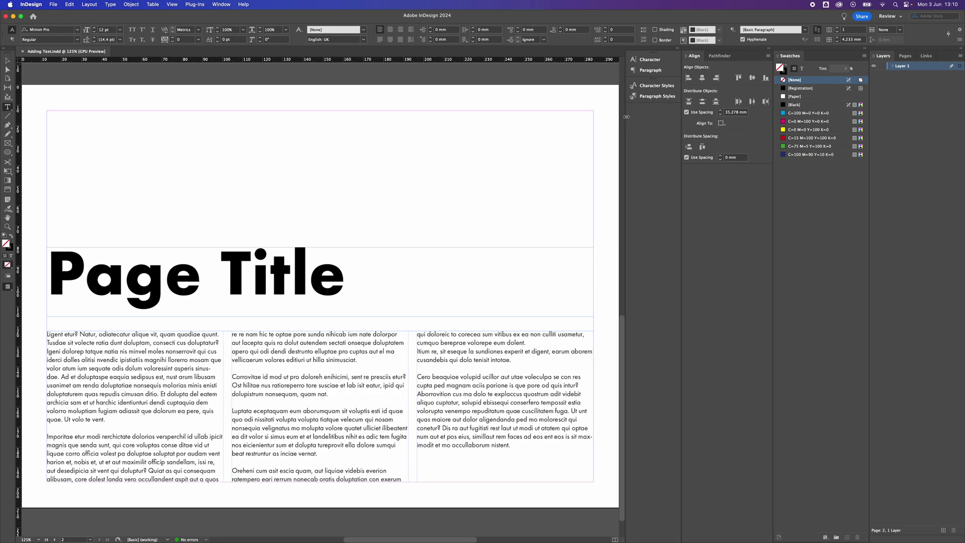
pyautogui.moveTo(626, 117); pyautogui.dragTo(682, 124)
pyautogui.click(770, 49)
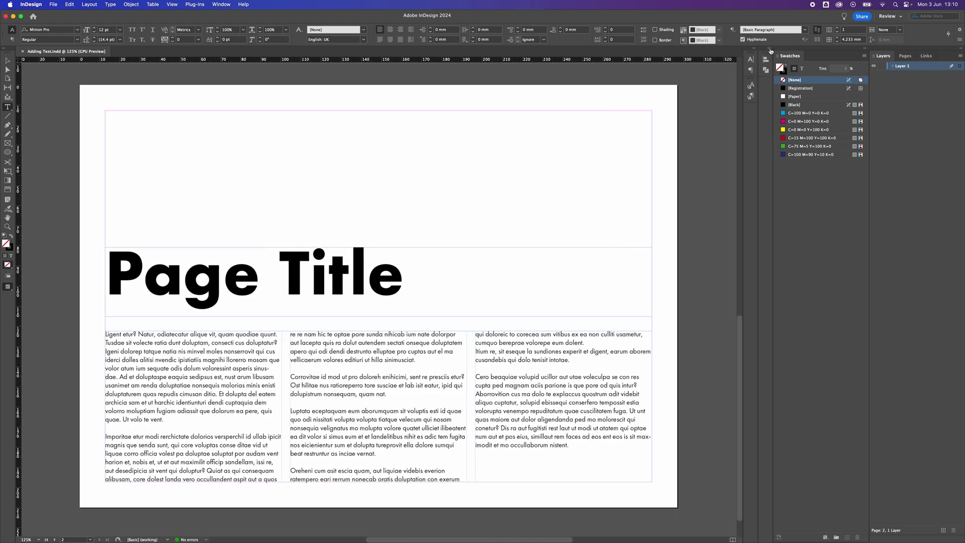
pyautogui.click(865, 48)
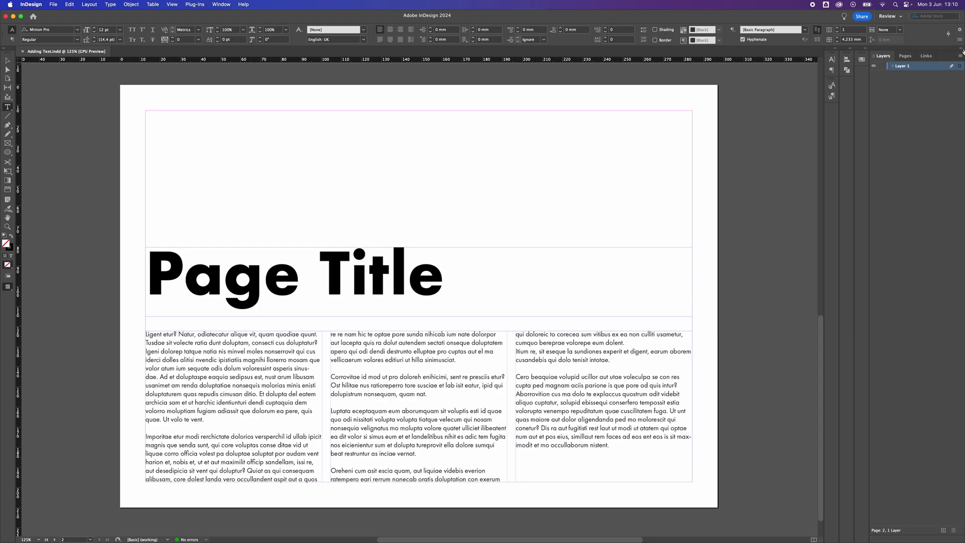
pyautogui.click(962, 49)
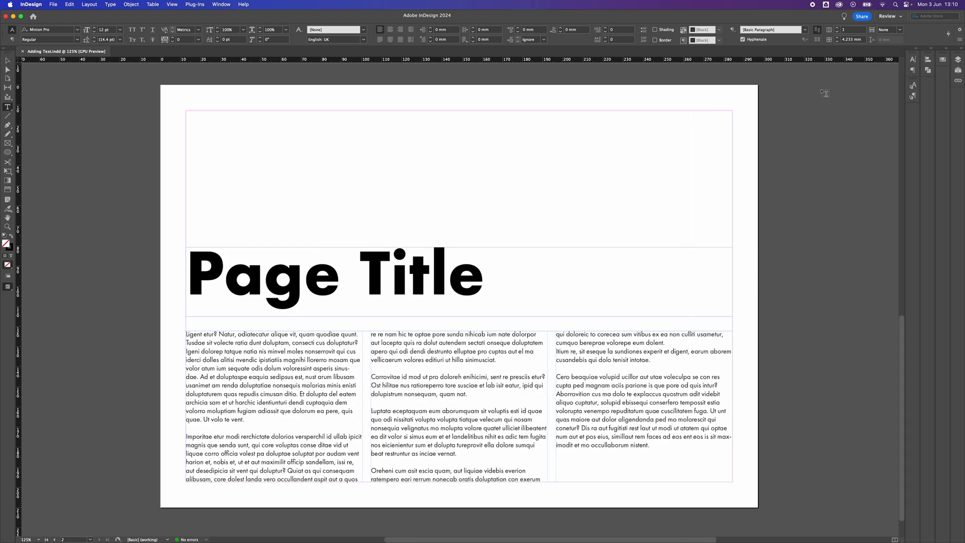
# - Test the Swatches icon fly-out, choose the Selection tool, and re-expand the Character/Paragraph column
pyautogui.click(944, 60)
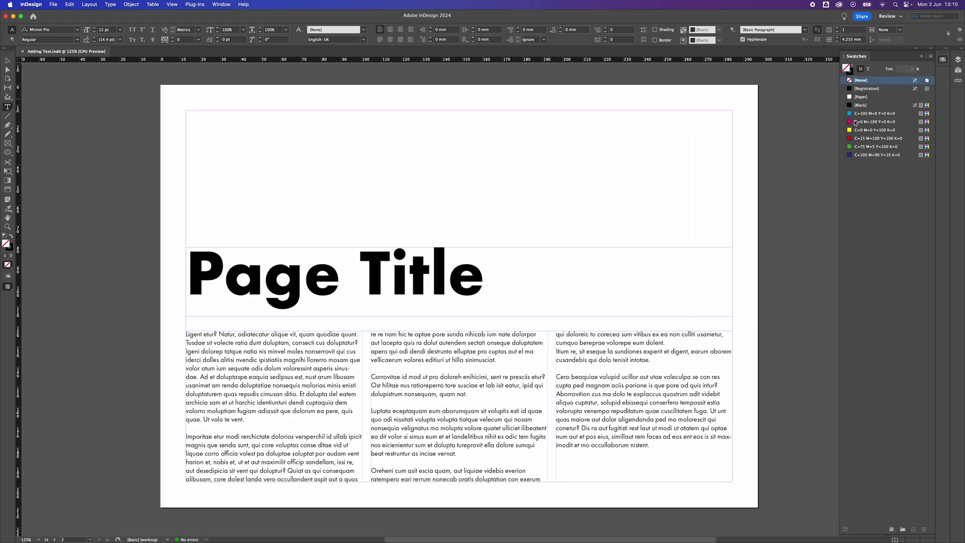
pyautogui.click(944, 60)
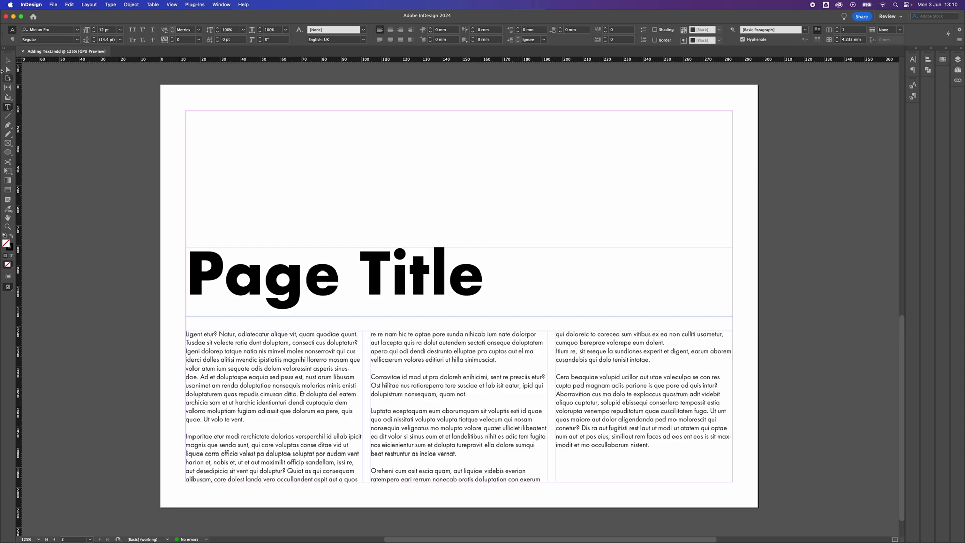
pyautogui.click(7, 61)
pyautogui.hscroll(3, 445, 155)
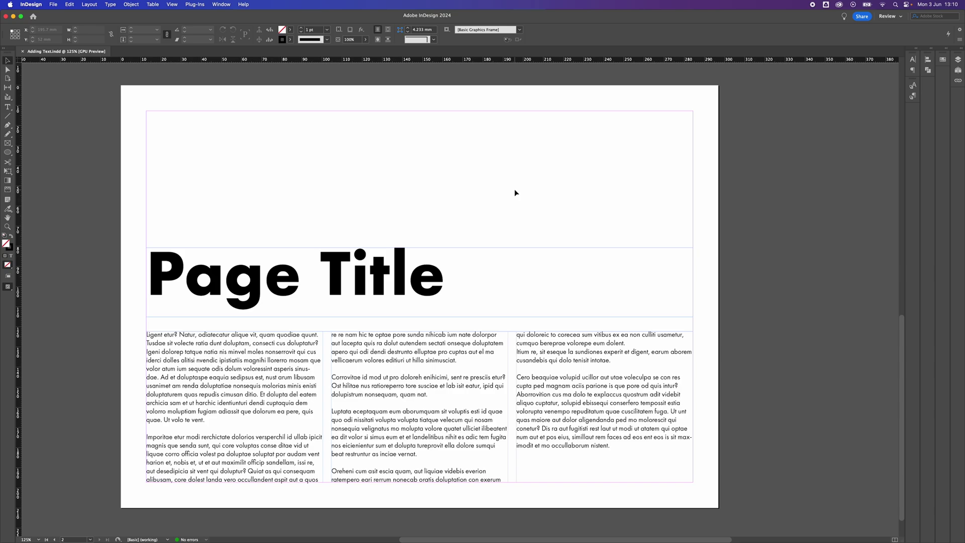
pyautogui.click(917, 48)
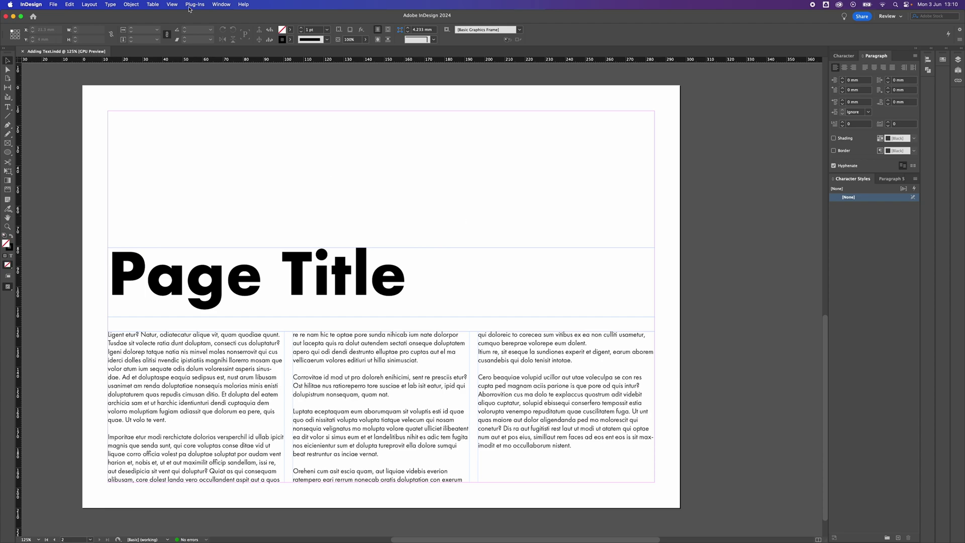
# - Save the panel layout via Window > Workspace > New Workspace as 'YouTube Workspace'
pyautogui.click(221, 4)
pyautogui.moveTo(228, 24)
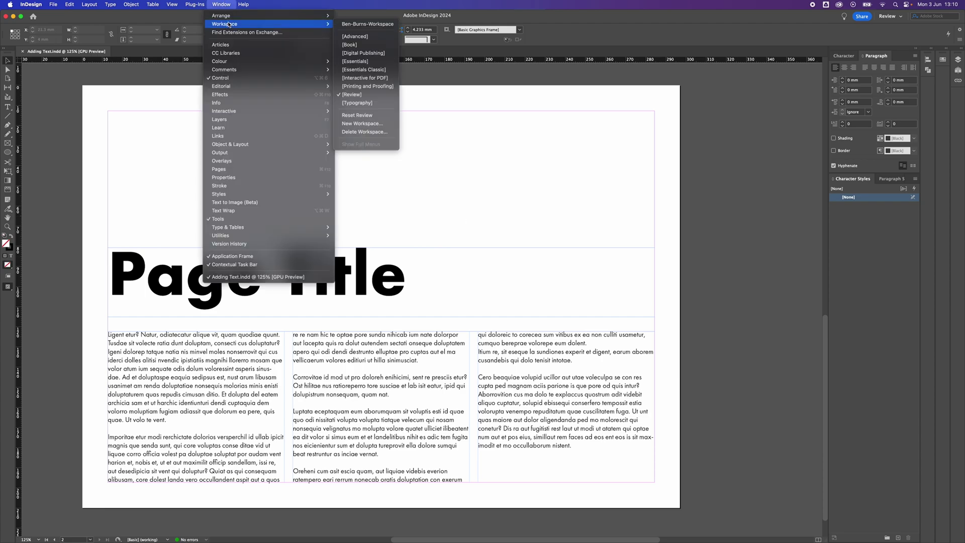
pyautogui.click(371, 124)
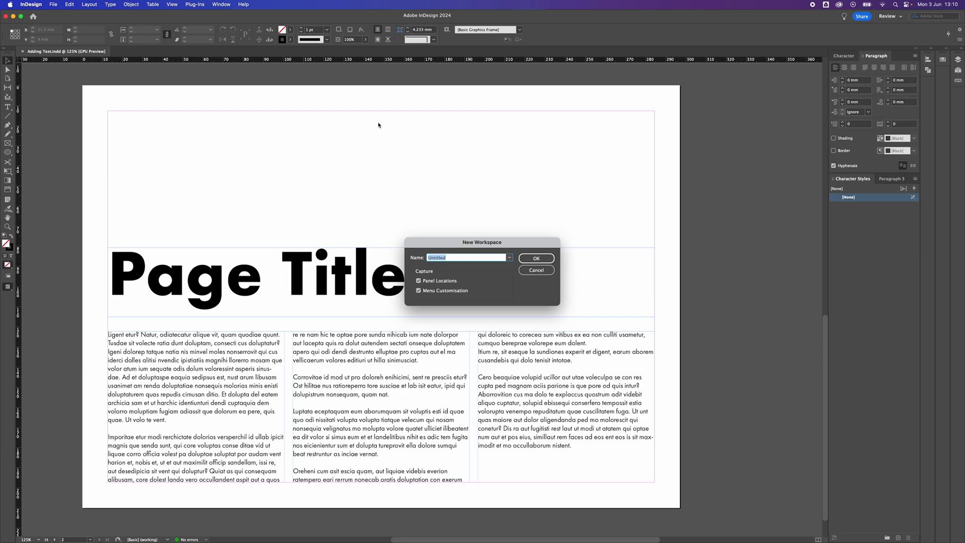
pyautogui.write('YouTube Workspace')
pyautogui.click(536, 258)
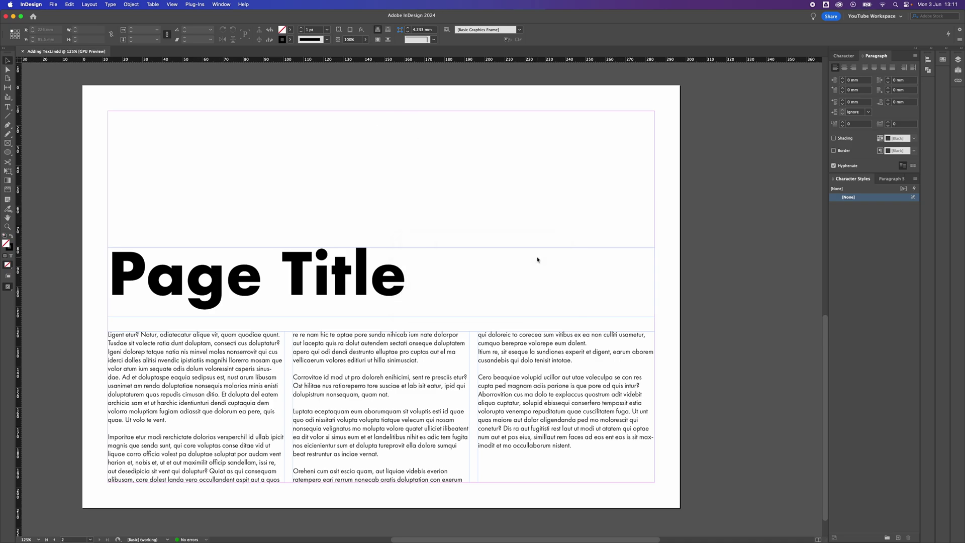
# - Try the Digital Publishing and Review workspaces, then return to YouTube Workspace
pyautogui.click(221, 5)
pyautogui.moveTo(281, 23)
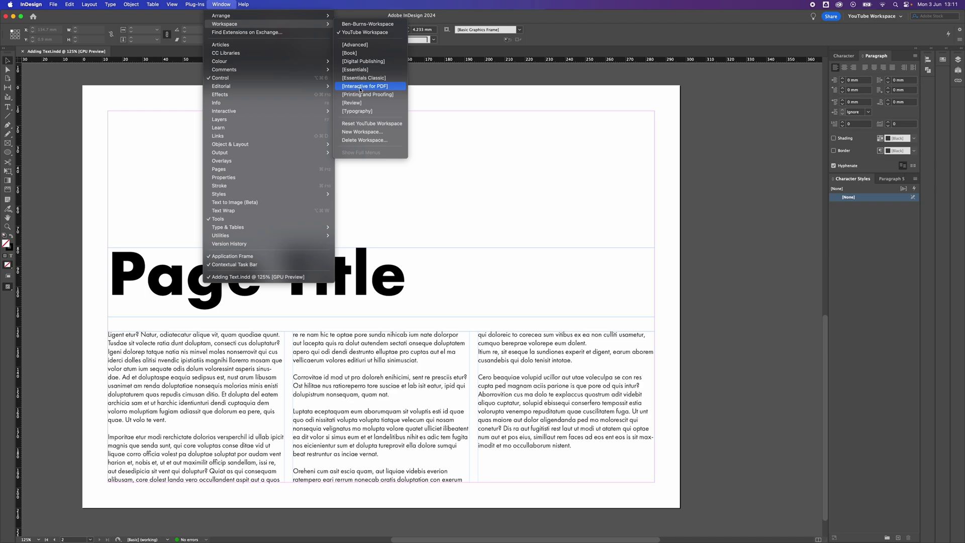
pyautogui.click(363, 61)
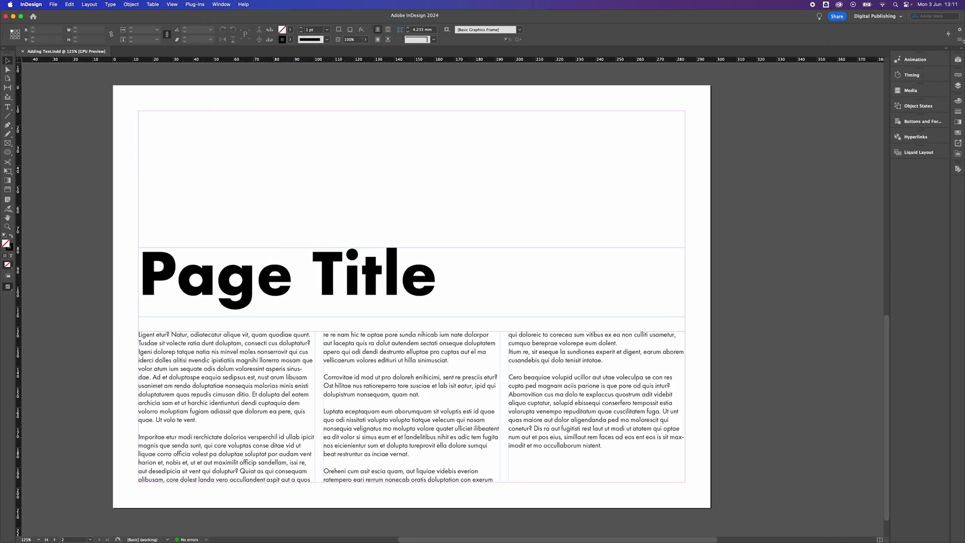
pyautogui.click(222, 4)
pyautogui.click(351, 103)
pyautogui.click(221, 5)
pyautogui.moveTo(224, 24)
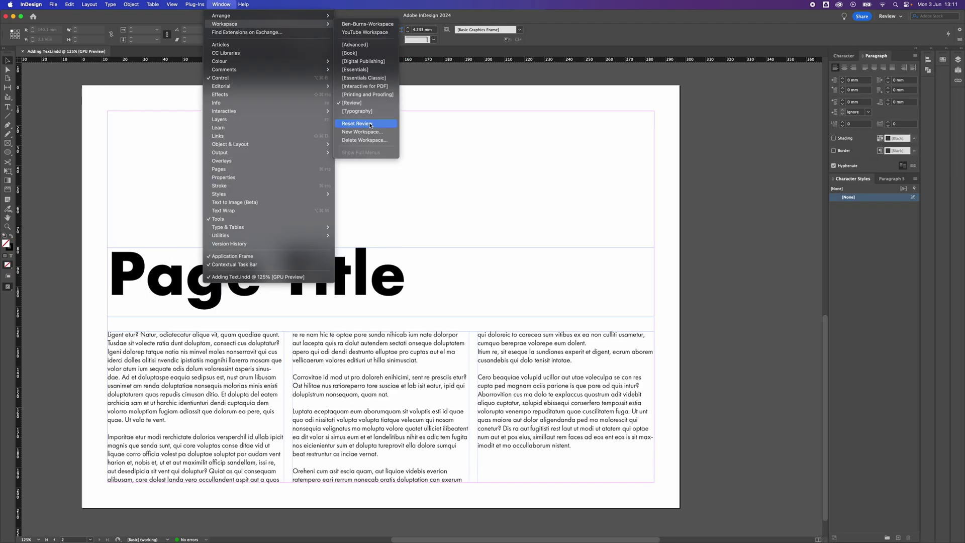
pyautogui.click(365, 32)
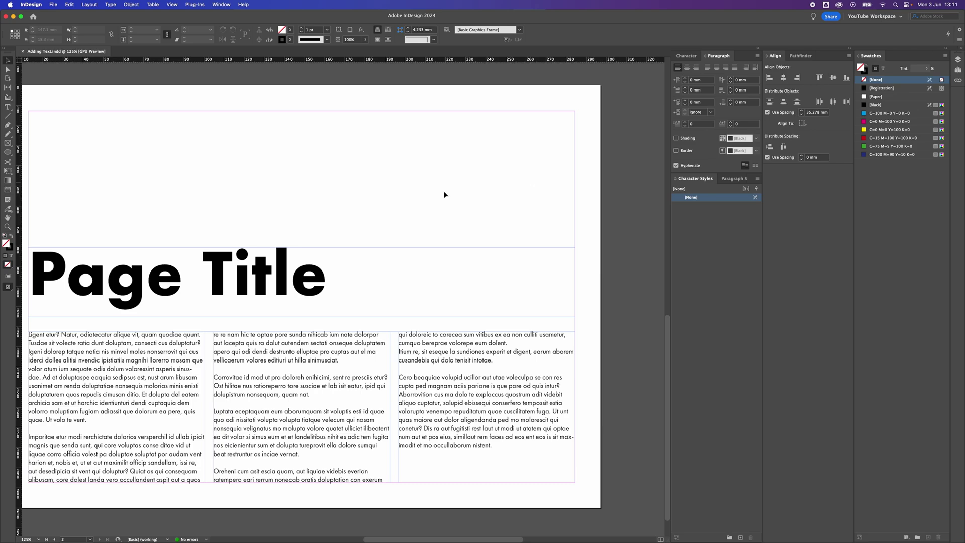
# - Switch to the other custom workspace and expand its docked Hyperlinks, Align and Data Merge panels
pyautogui.click(221, 5)
pyautogui.moveTo(224, 24)
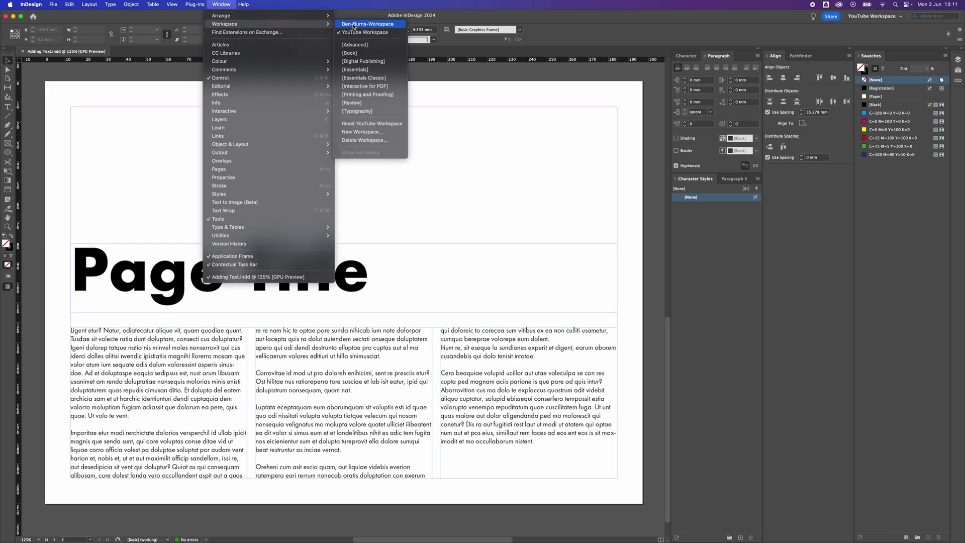
pyautogui.click(354, 24)
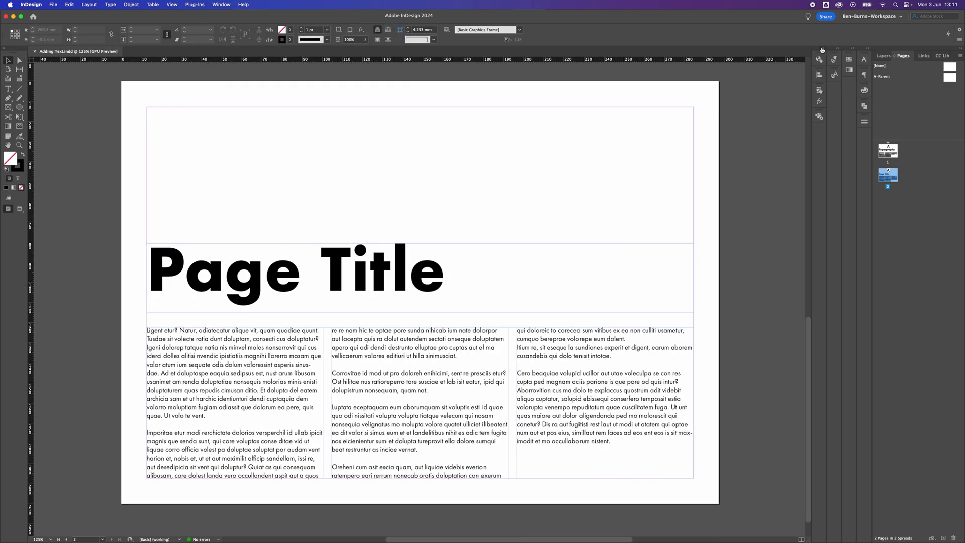
pyautogui.click(823, 50)
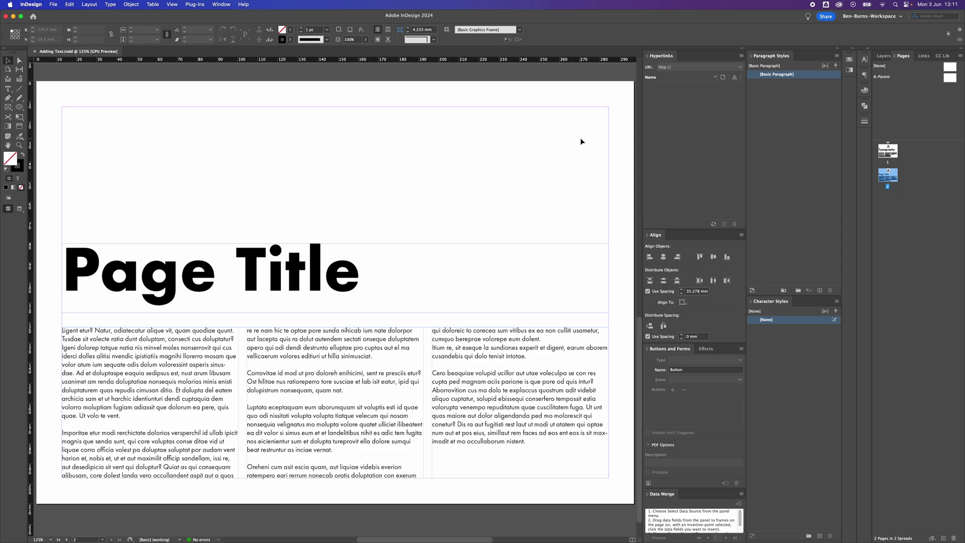
pyautogui.press('space')
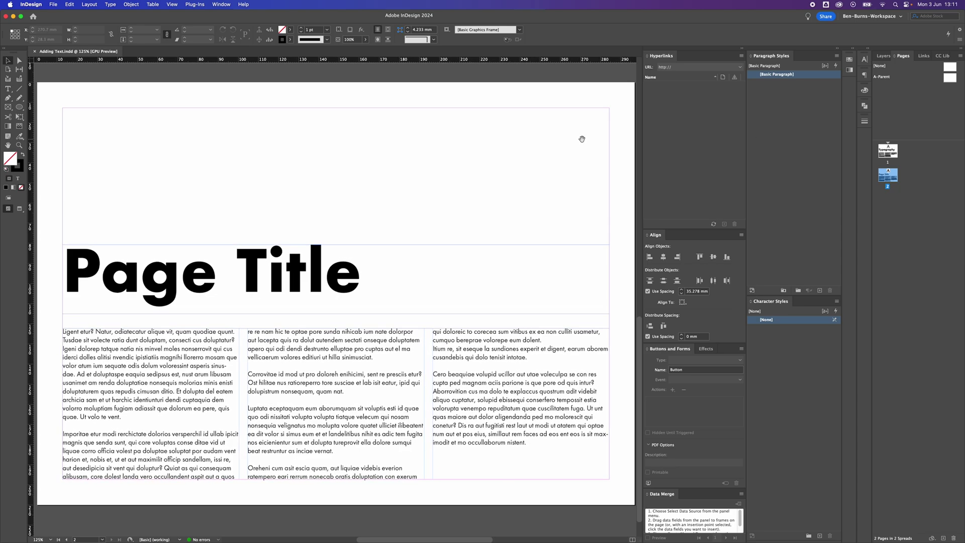